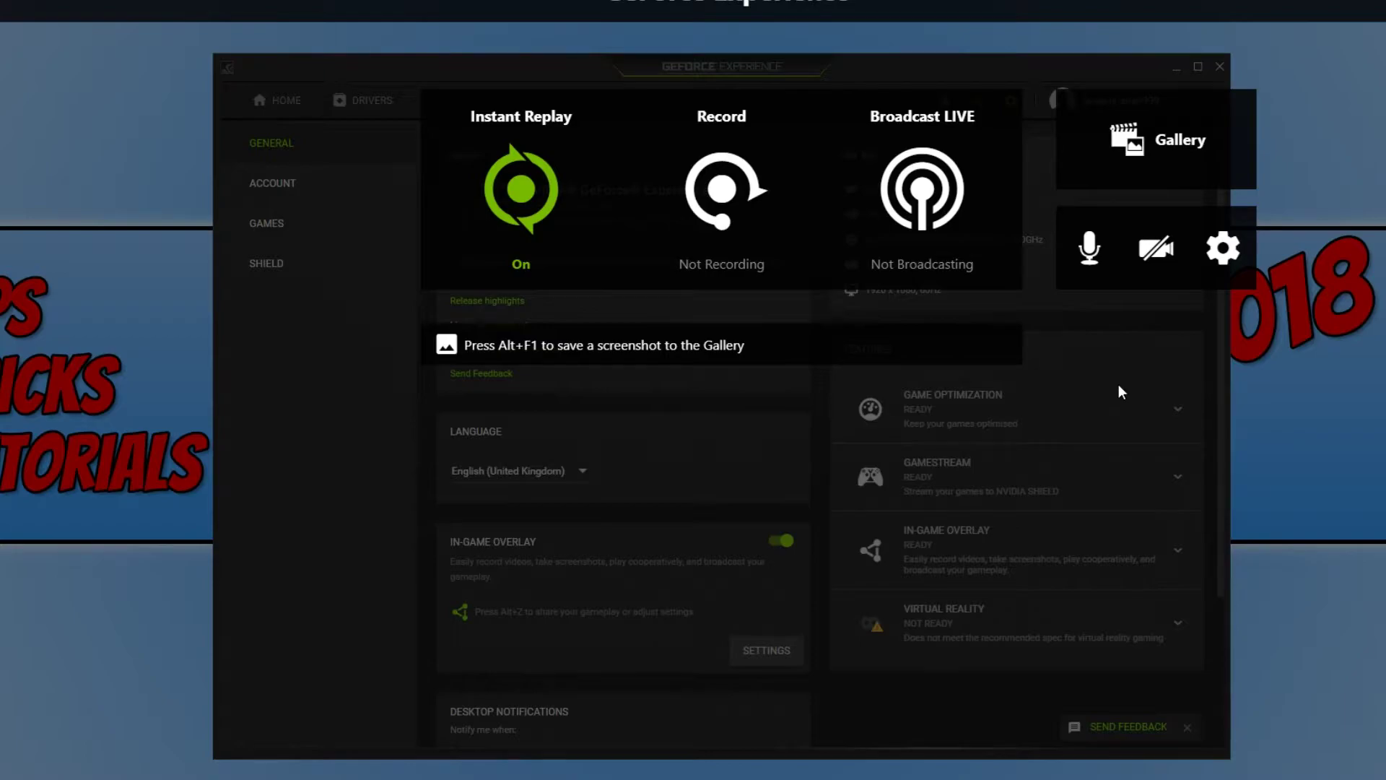
Turn off Instant Replay and open its video capture settings
{"action": "left_click", "coordinate": [571, 214]}
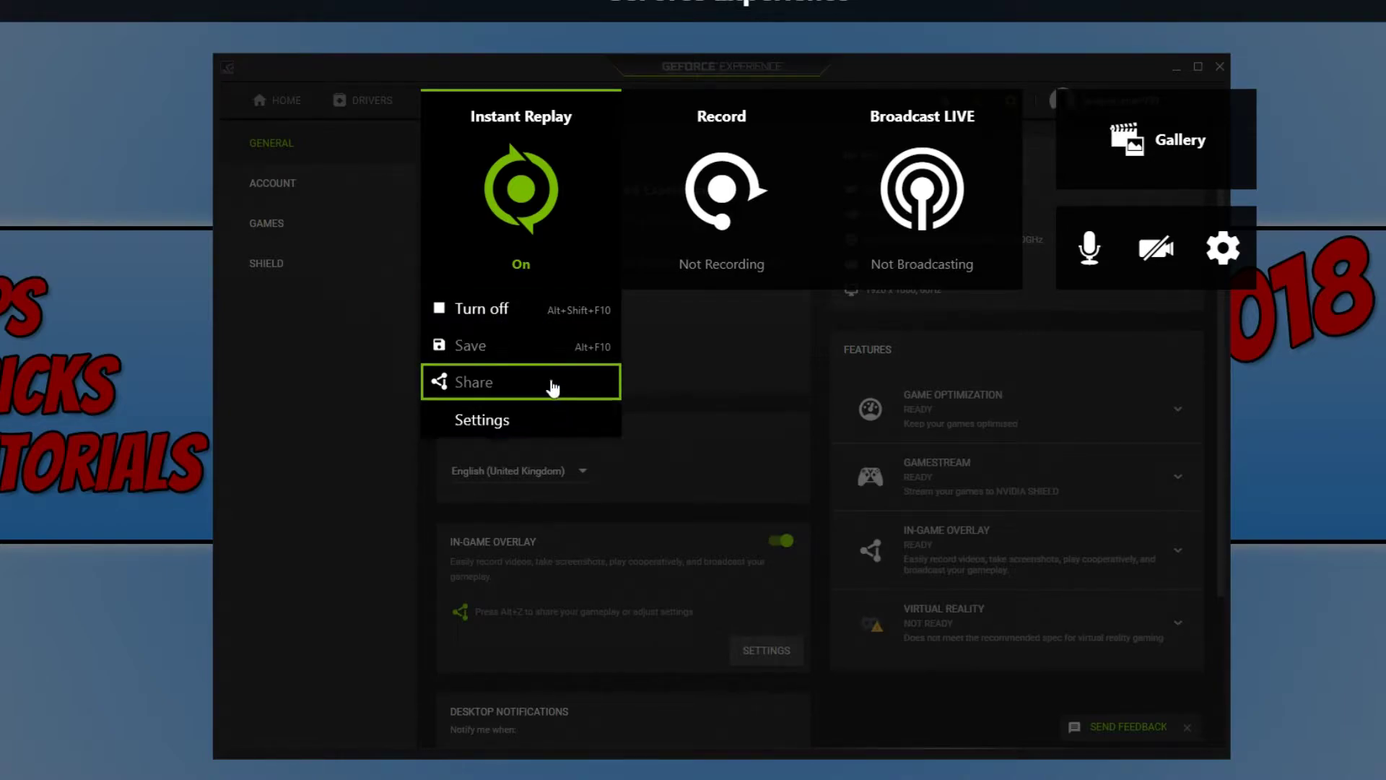
{"action": "left_click", "coordinate": [527, 317]}
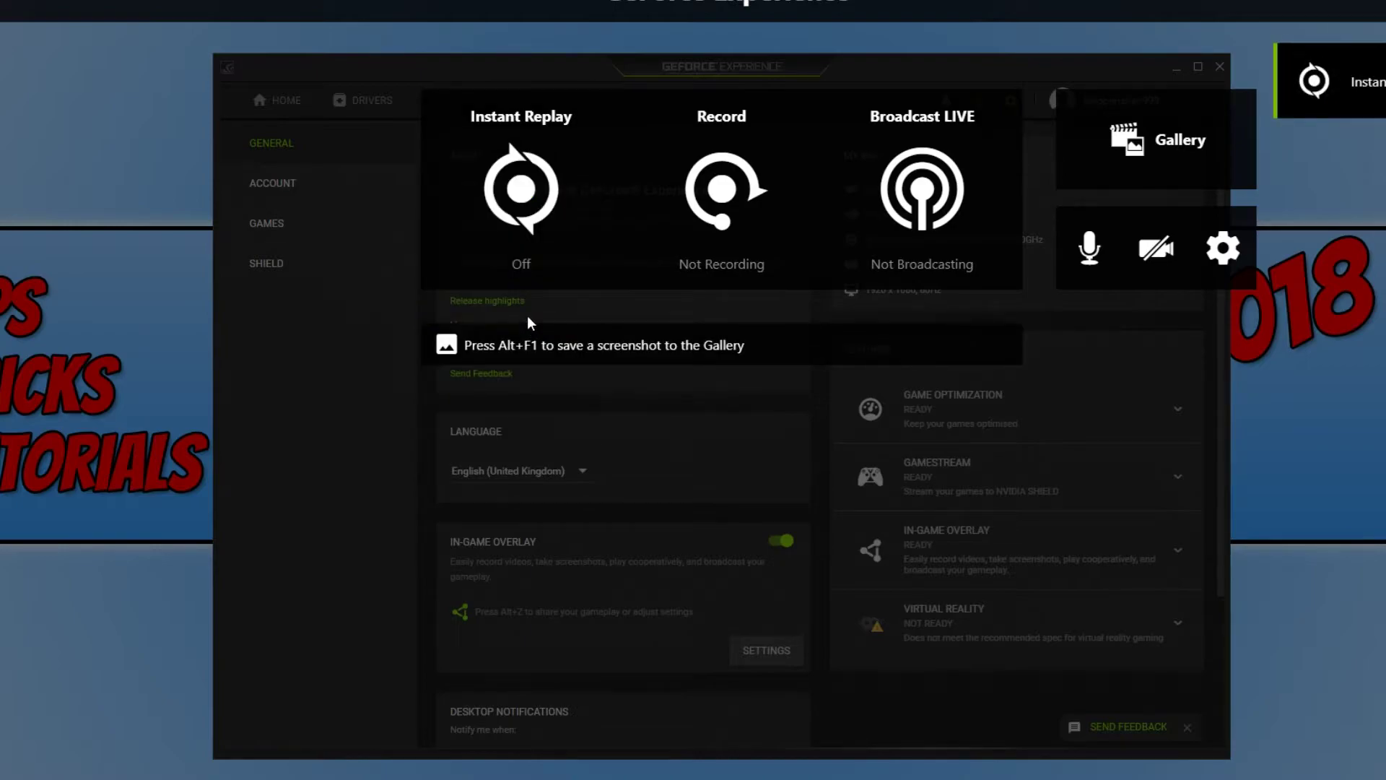
{"action": "left_click", "coordinate": [531, 213]}
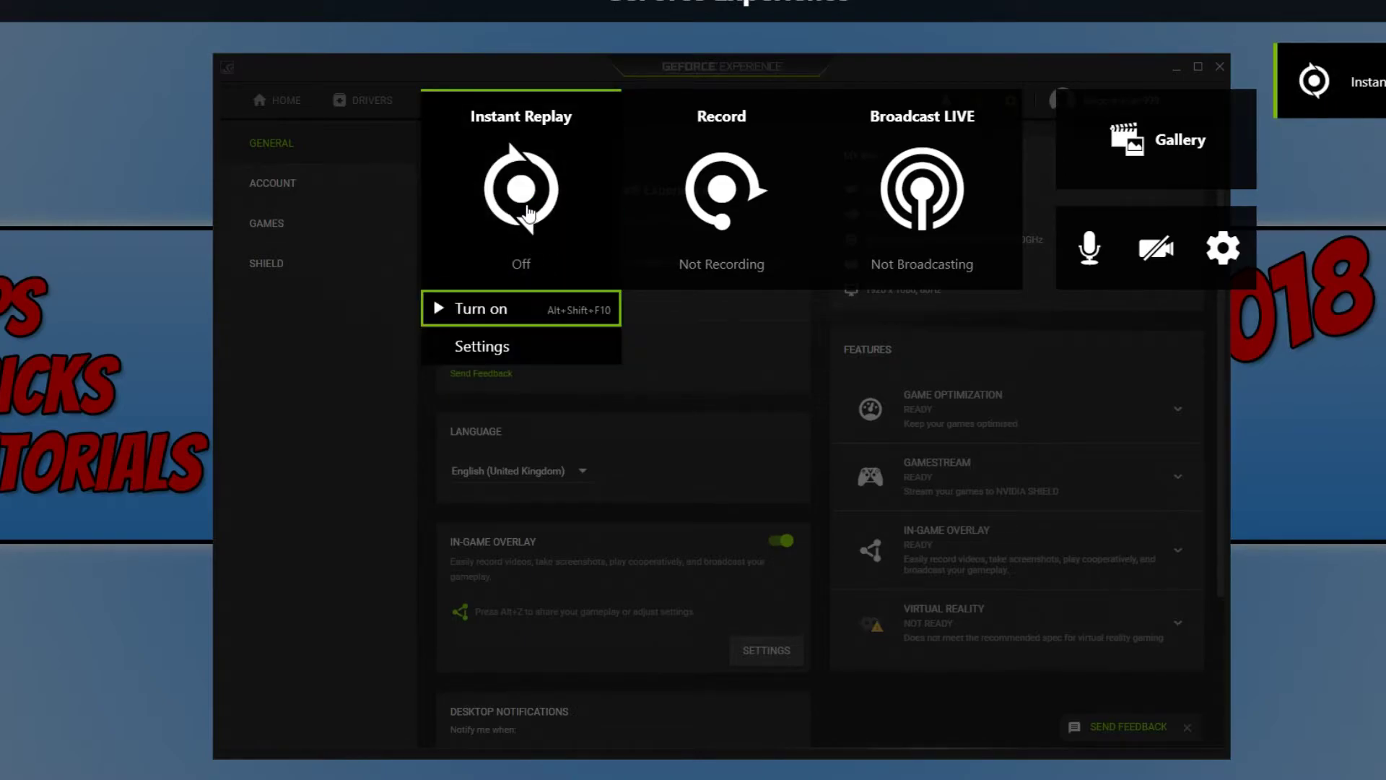
{"action": "left_click", "coordinate": [512, 347]}
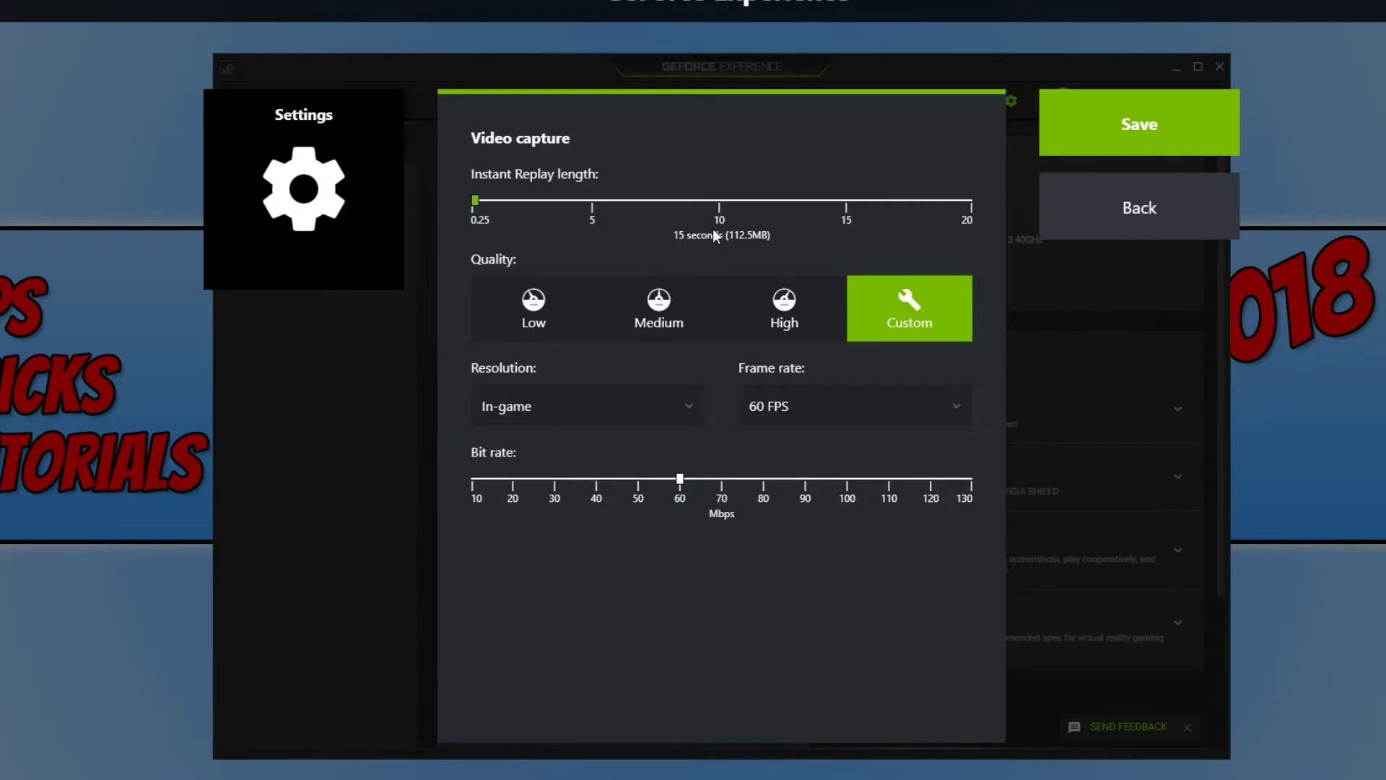
Set the Instant Replay length to 1 minute after trying the far end of its range
{"action": "left_click_drag", "start_coordinate": [475, 201], "coordinate": [991, 197]}
{"action": "left_click_drag", "start_coordinate": [967, 201], "coordinate": [509, 212]}
{"action": "left_click_drag", "start_coordinate": [502, 209], "coordinate": [494, 209]}
Compare the Medium, Low and High capture quality presets and return the quality to Custom
{"action": "left_click", "coordinate": [657, 315]}
{"action": "left_click", "coordinate": [548, 311]}
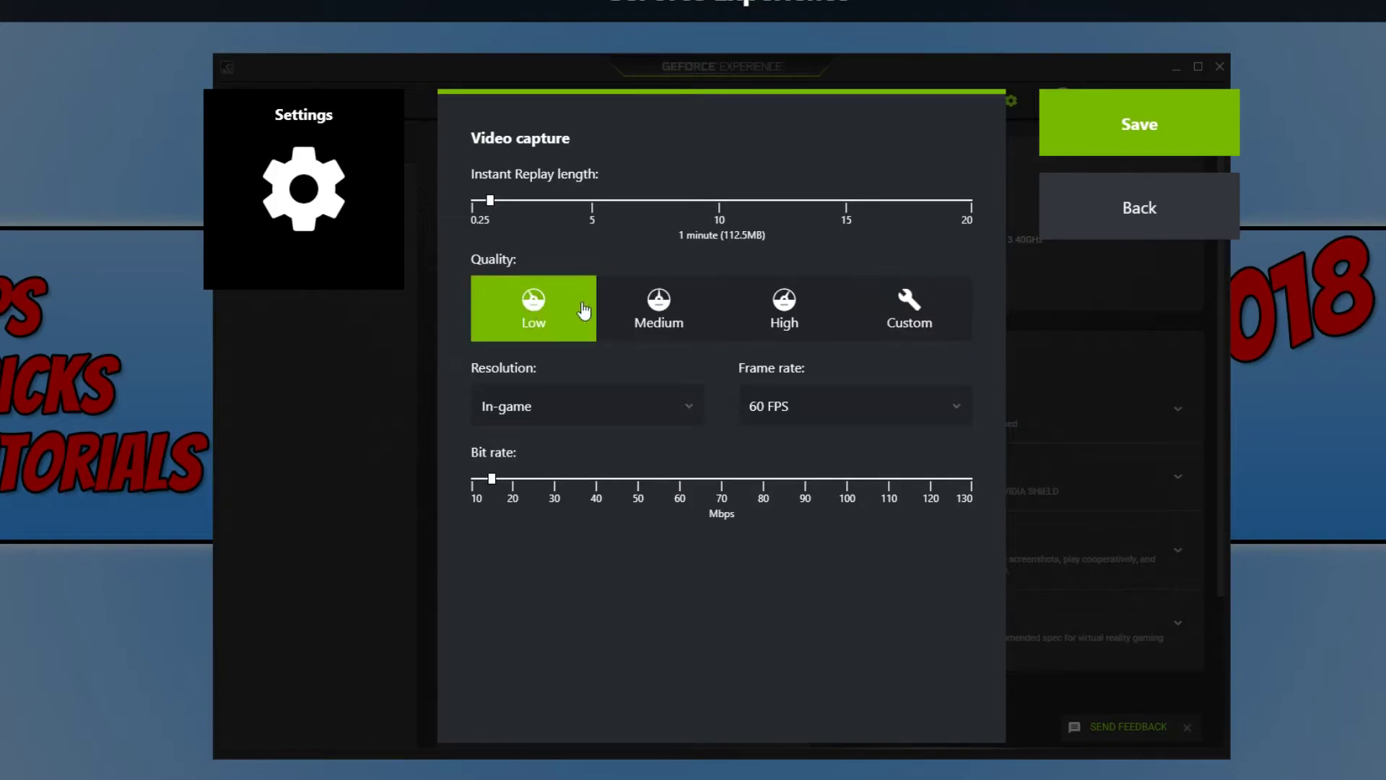
{"action": "left_click", "coordinate": [771, 323]}
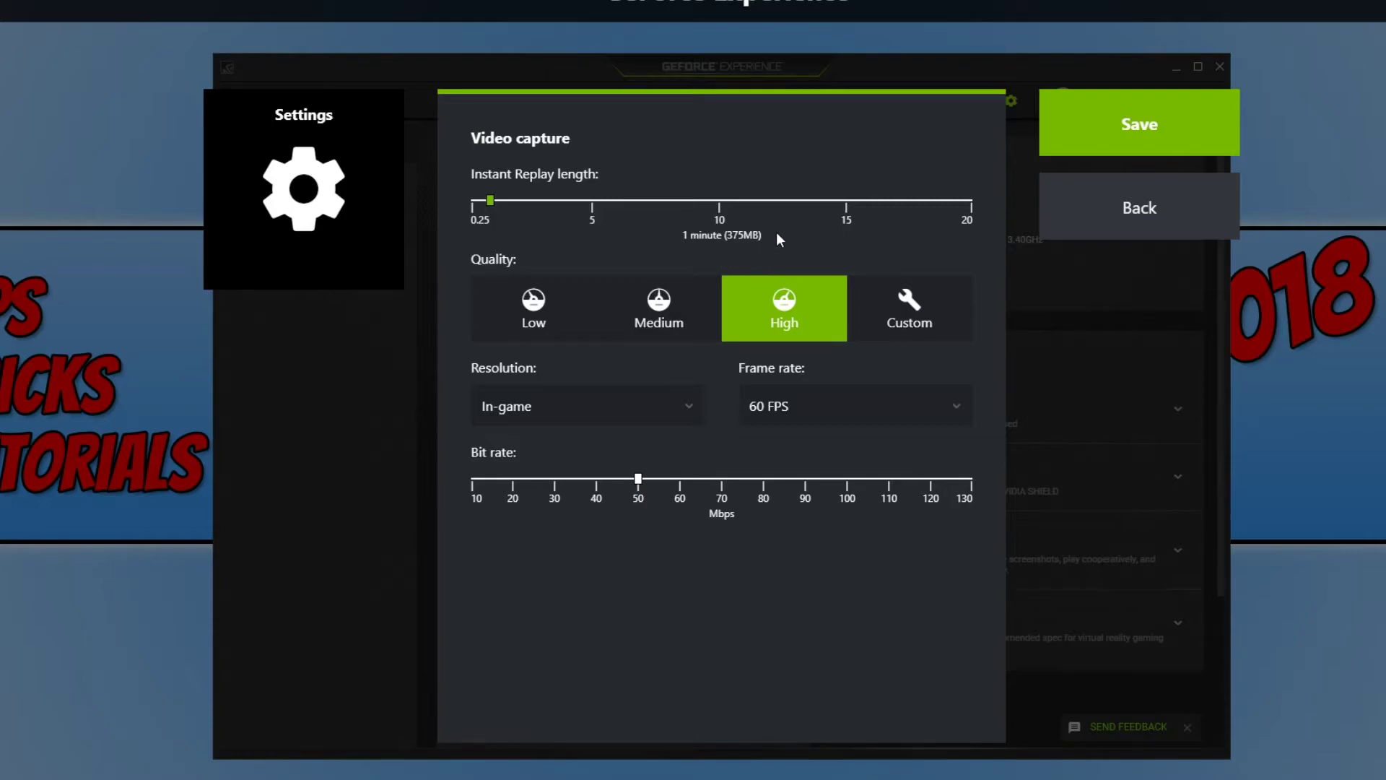
{"action": "left_click", "coordinate": [539, 312]}
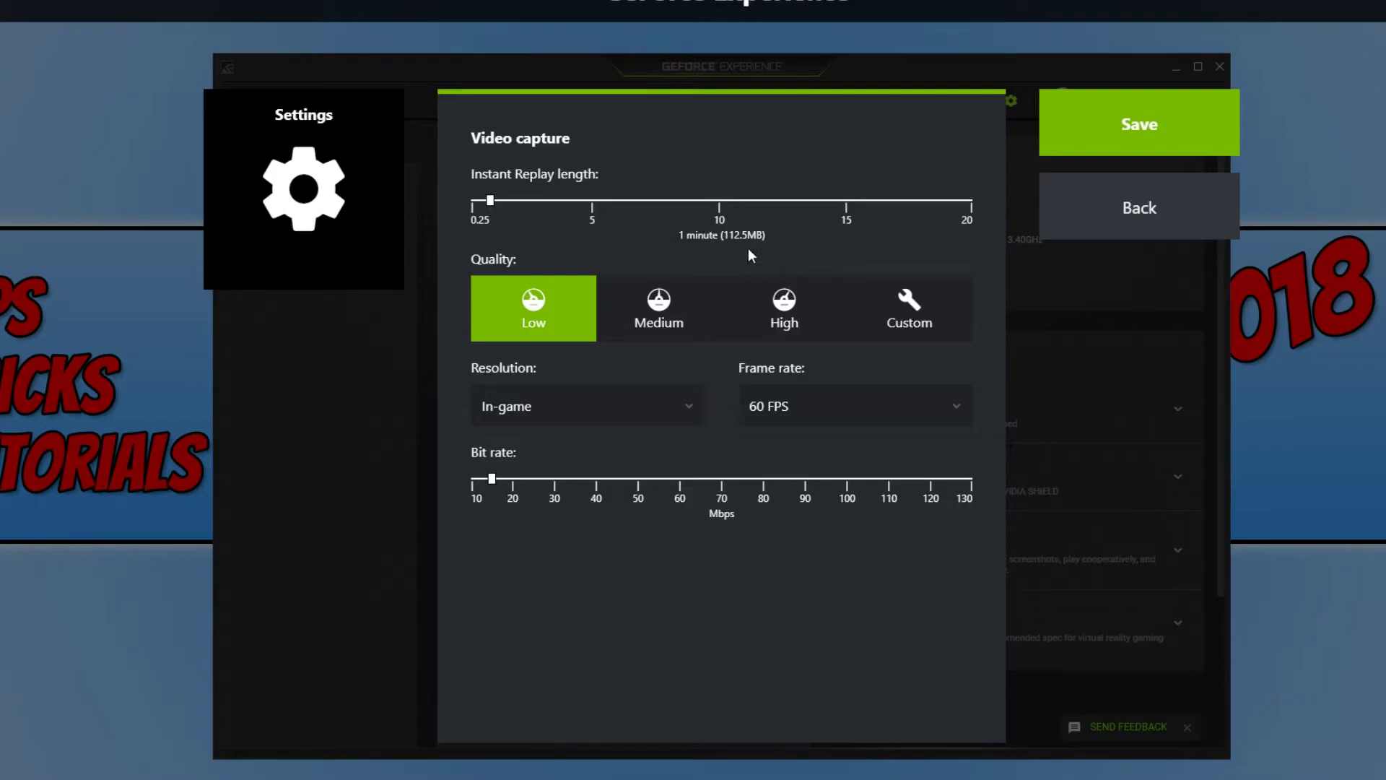
{"action": "left_click", "coordinate": [901, 323]}
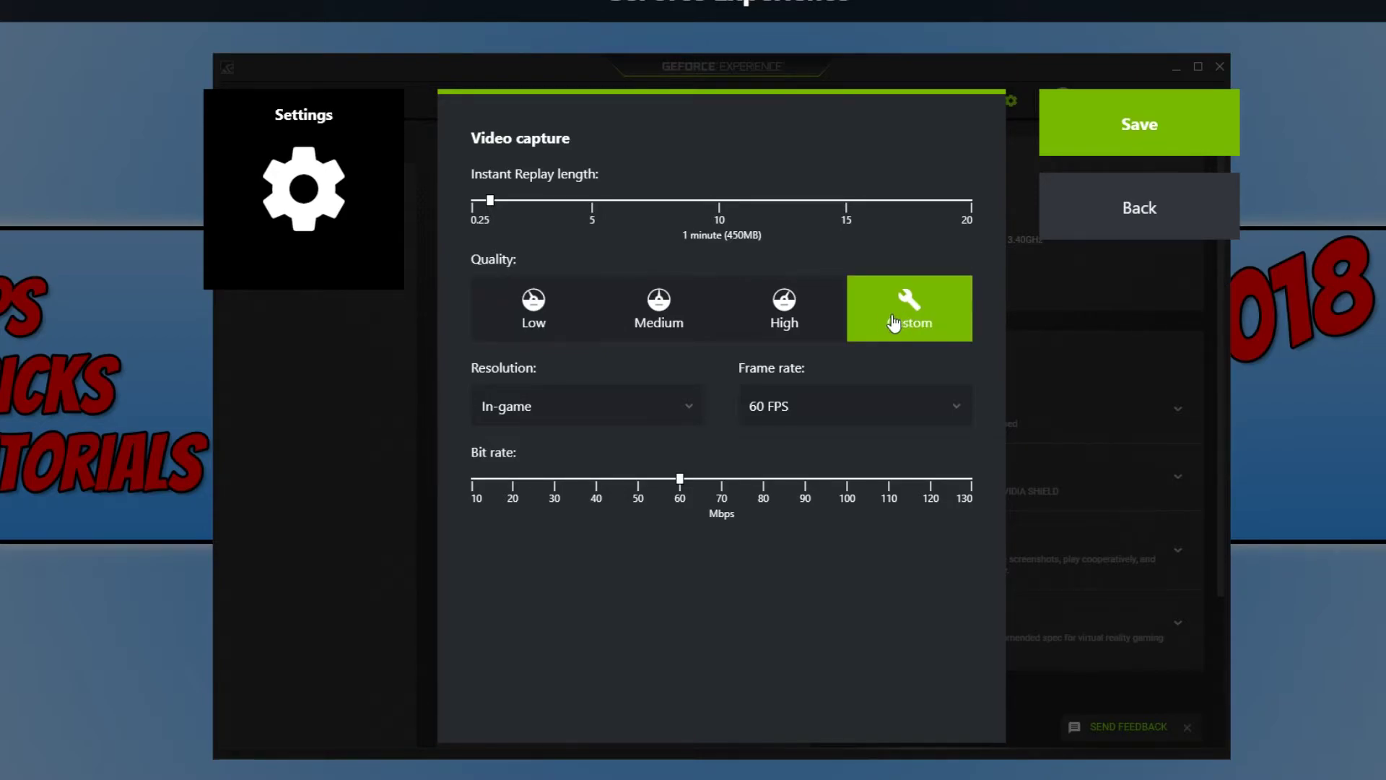
Check the resolution and frame rate choices, keep In-game and 60 FPS, and save the video capture settings
{"action": "left_click", "coordinate": [686, 424]}
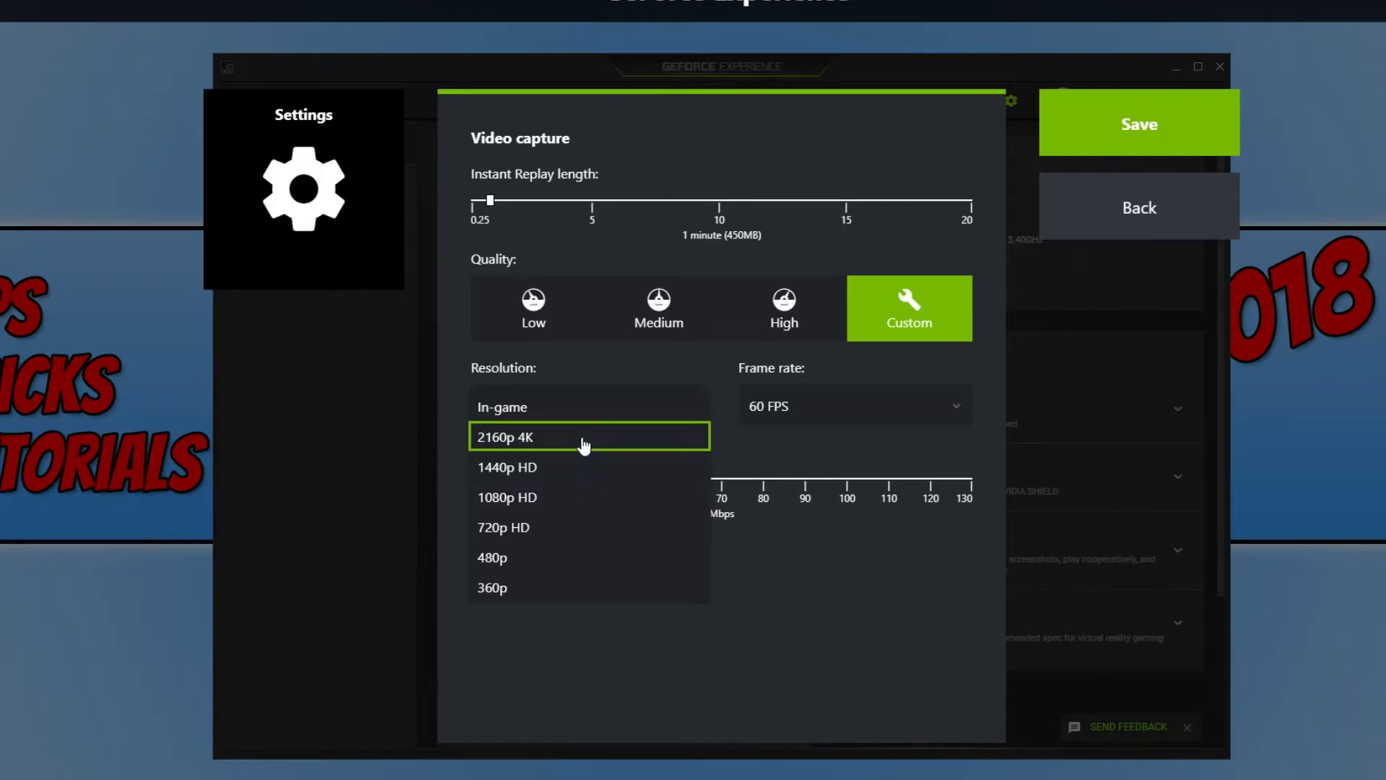
{"action": "left_click", "coordinate": [890, 574]}
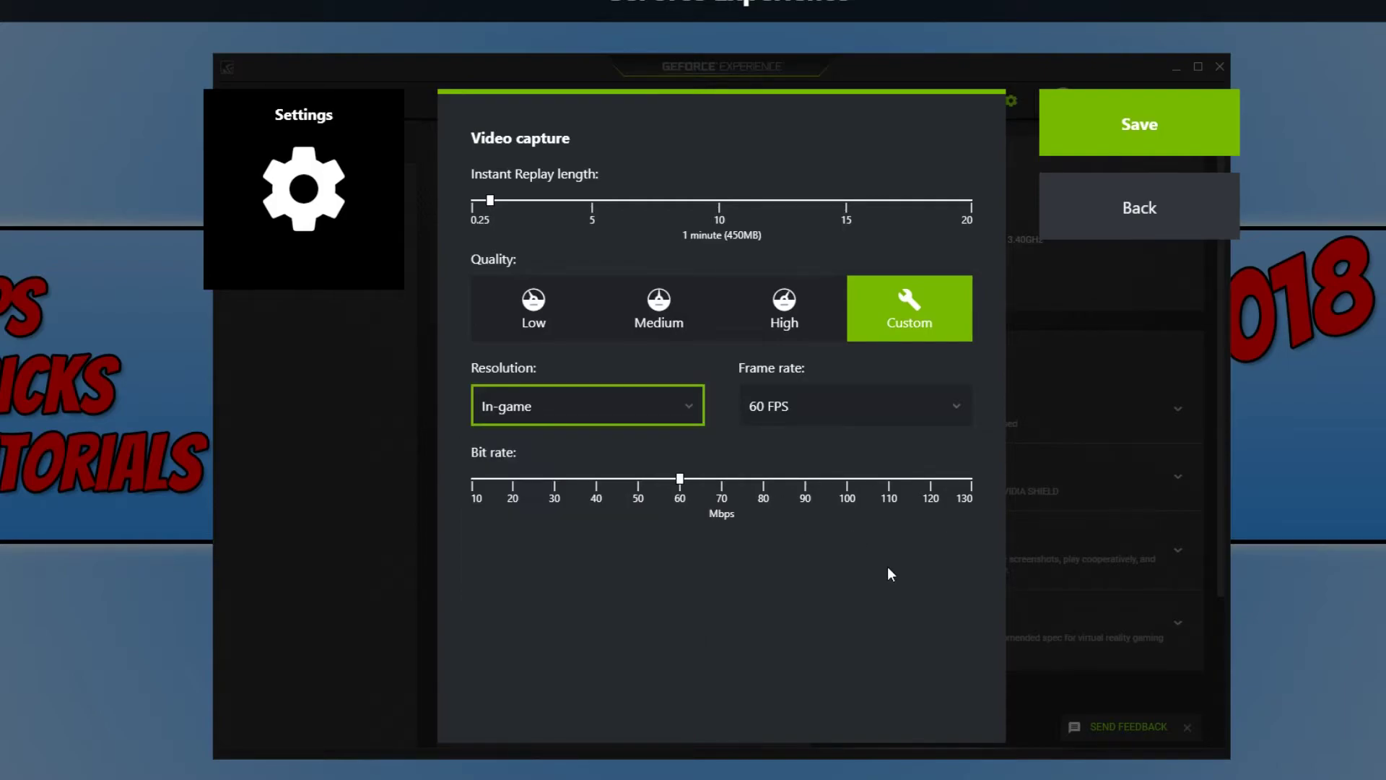
{"action": "left_click", "coordinate": [854, 405]}
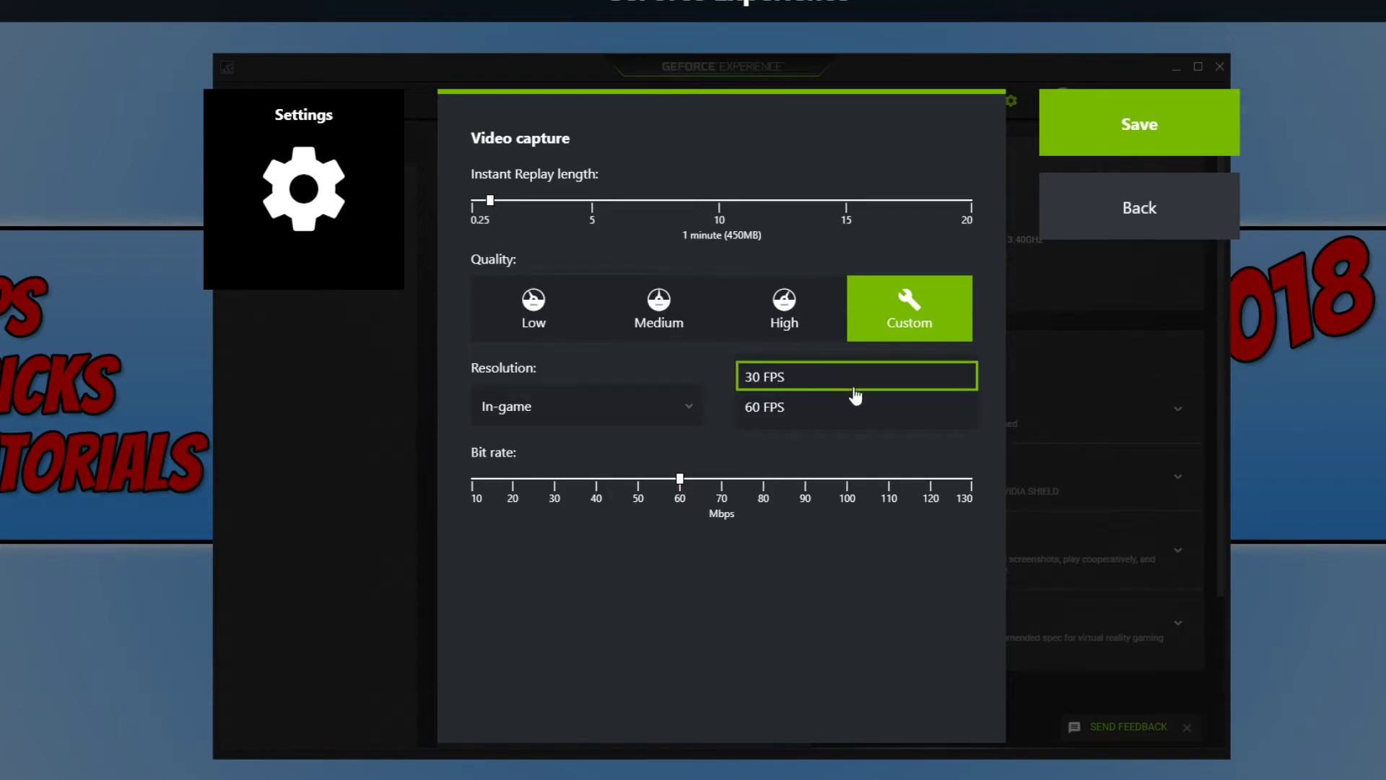
{"action": "left_click", "coordinate": [861, 683]}
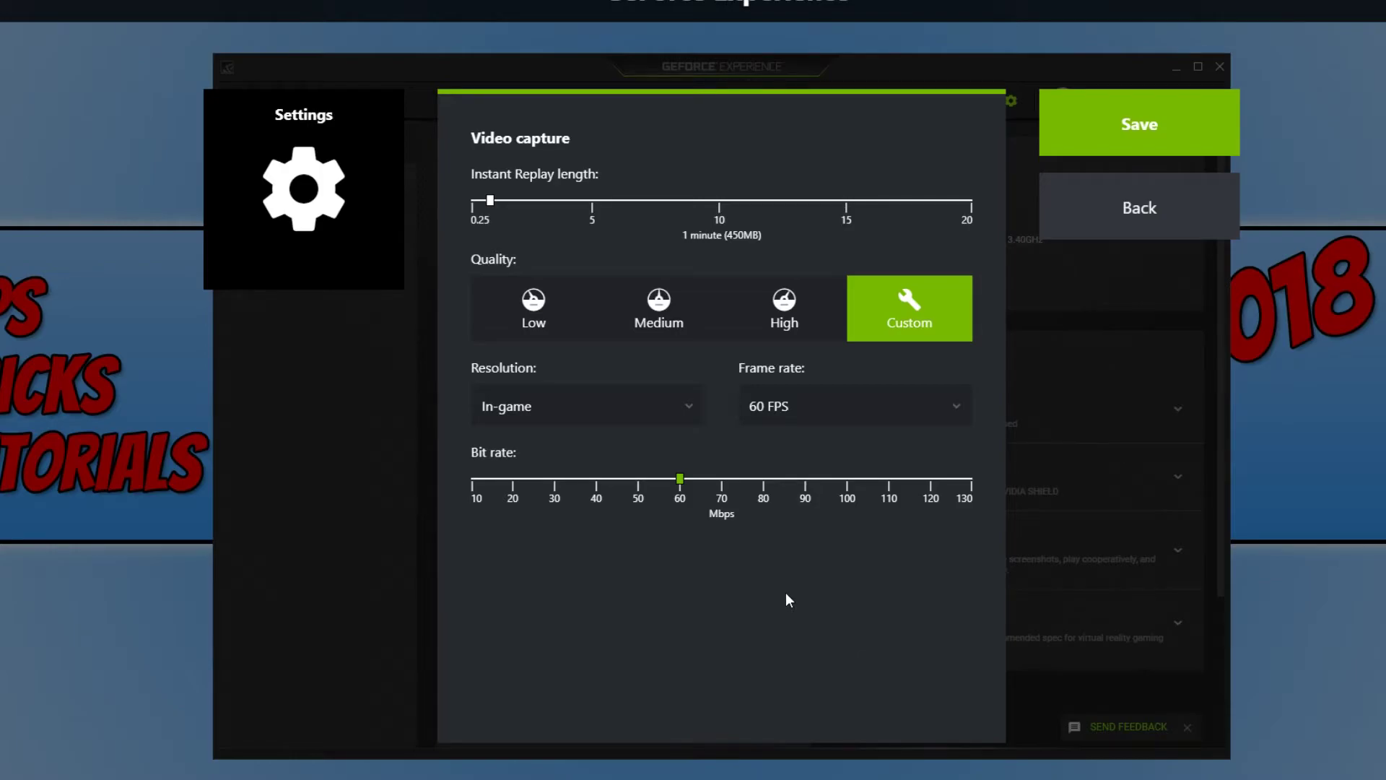
{"action": "left_click", "coordinate": [1098, 137]}
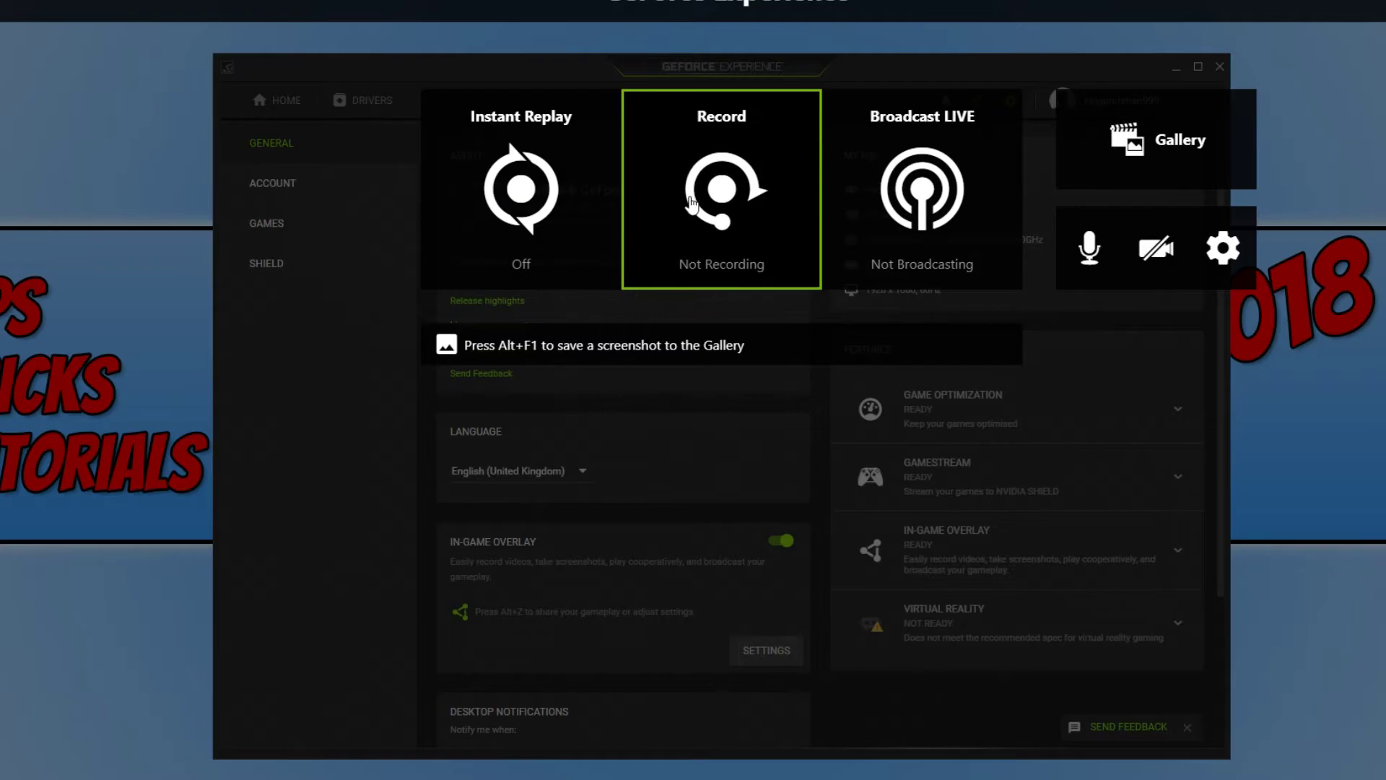
Review the video capture settings for manual recording and save them
{"action": "left_click", "coordinate": [725, 218]}
{"action": "left_click", "coordinate": [710, 348]}
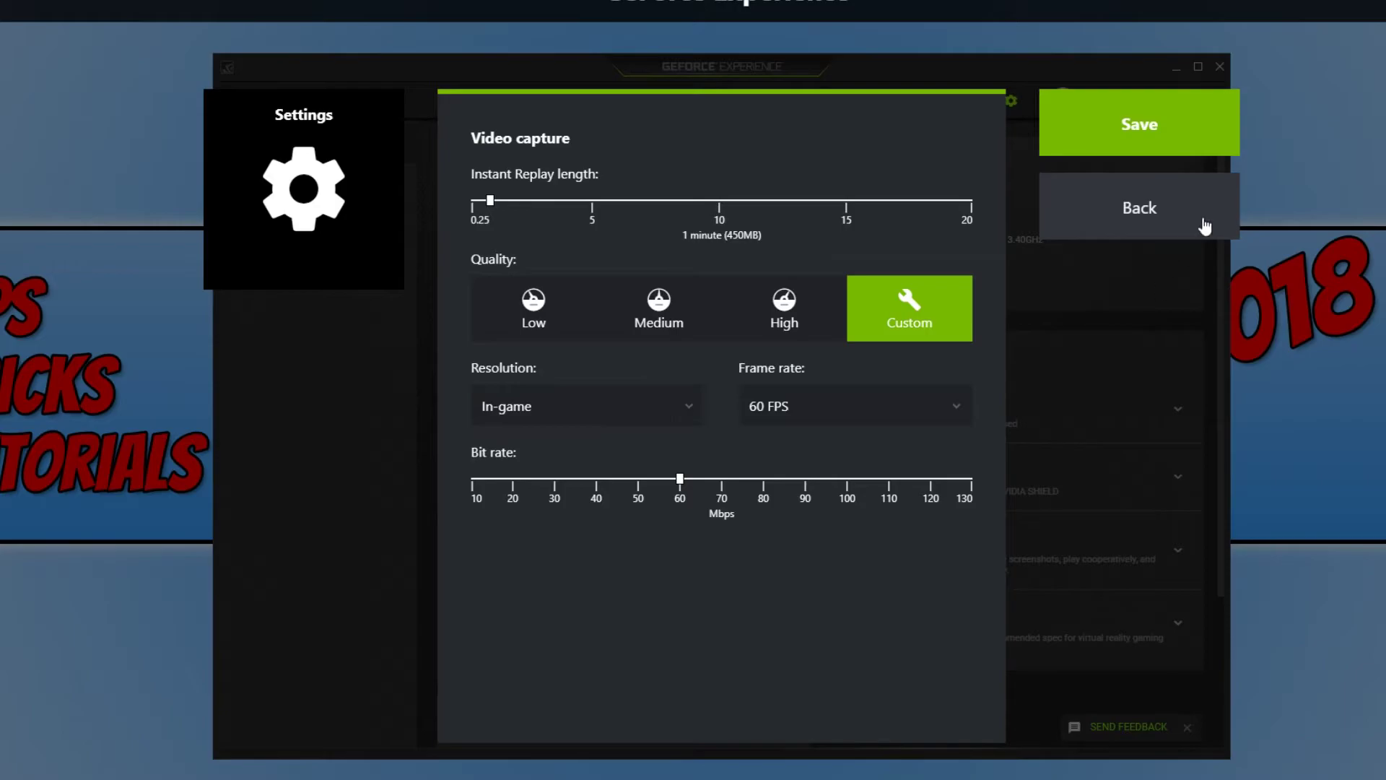
{"action": "left_click", "coordinate": [1145, 124]}
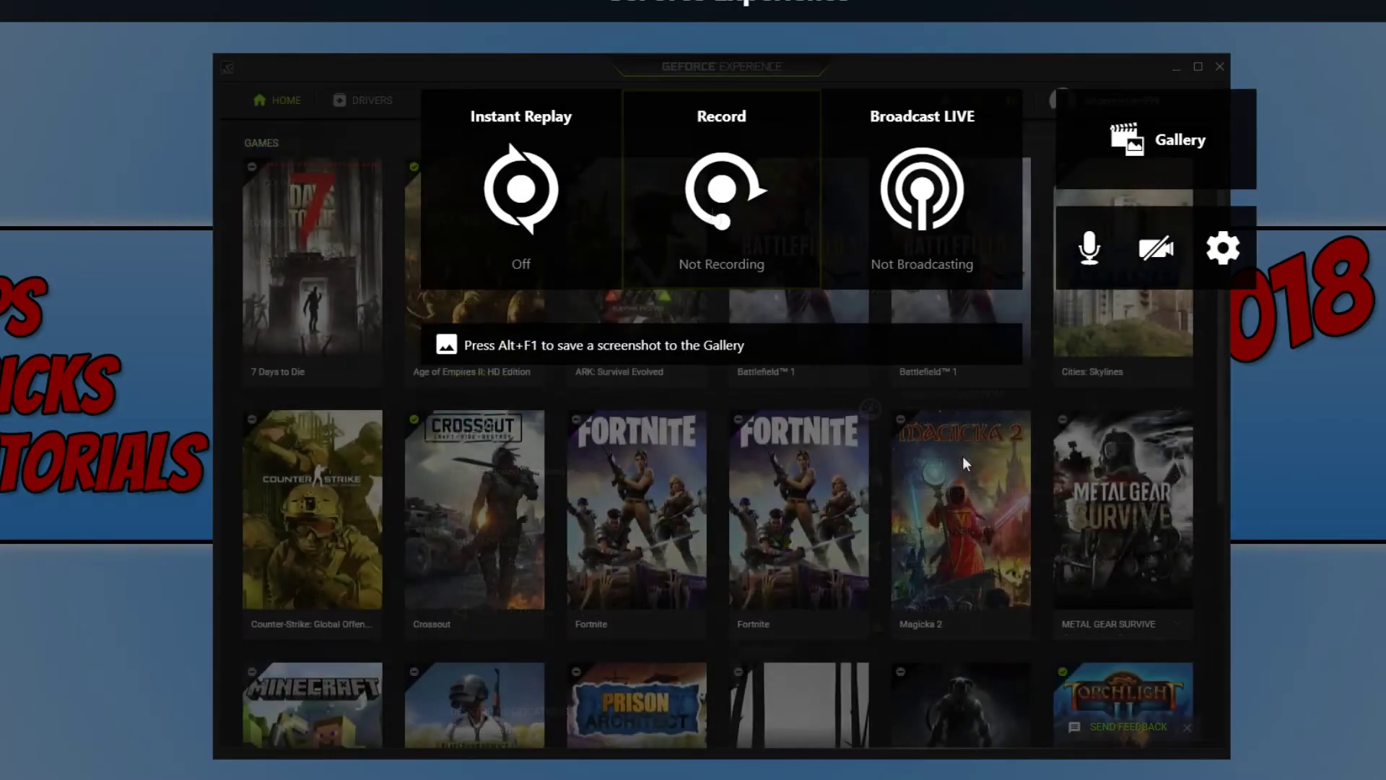
Turn on Instant Replay and check its options for saving and sharing clips
{"action": "left_click", "coordinate": [552, 237]}
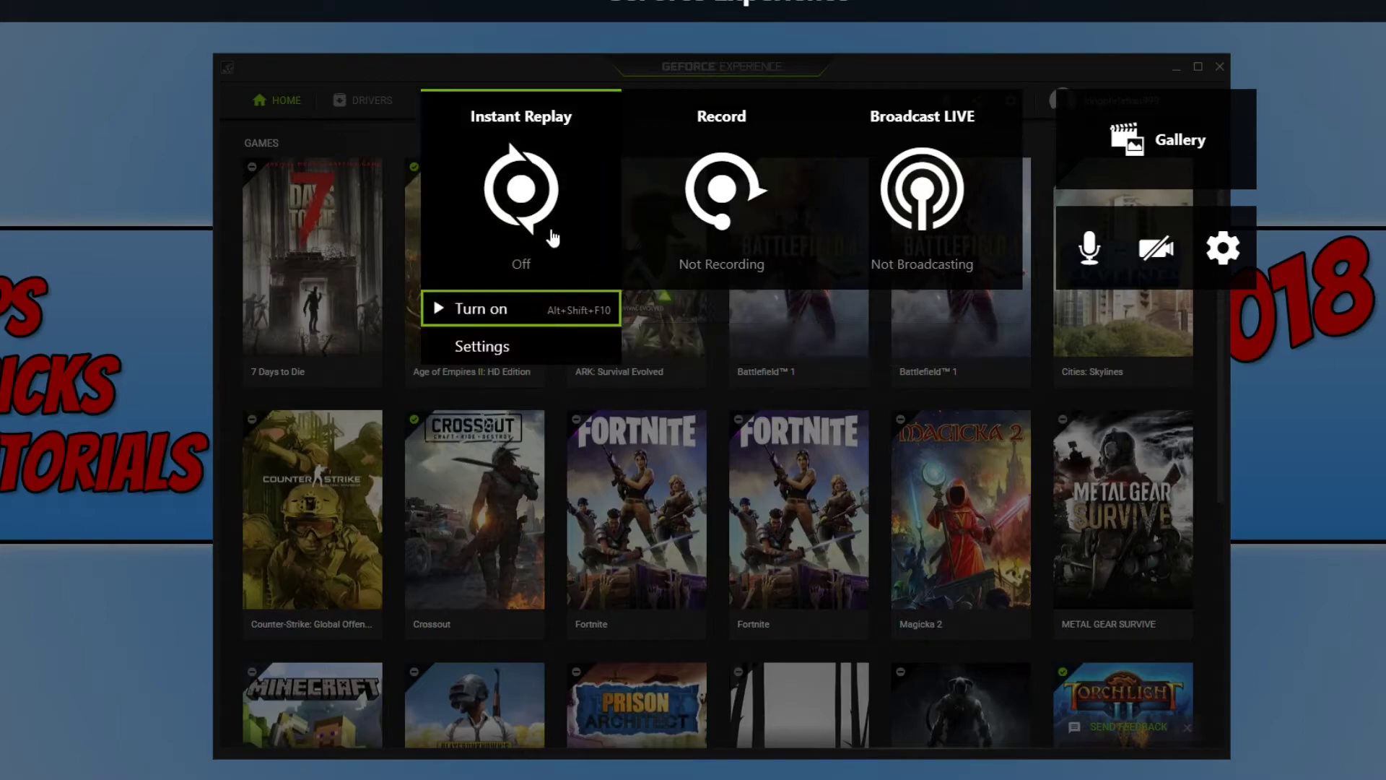
{"action": "left_click", "coordinate": [497, 308]}
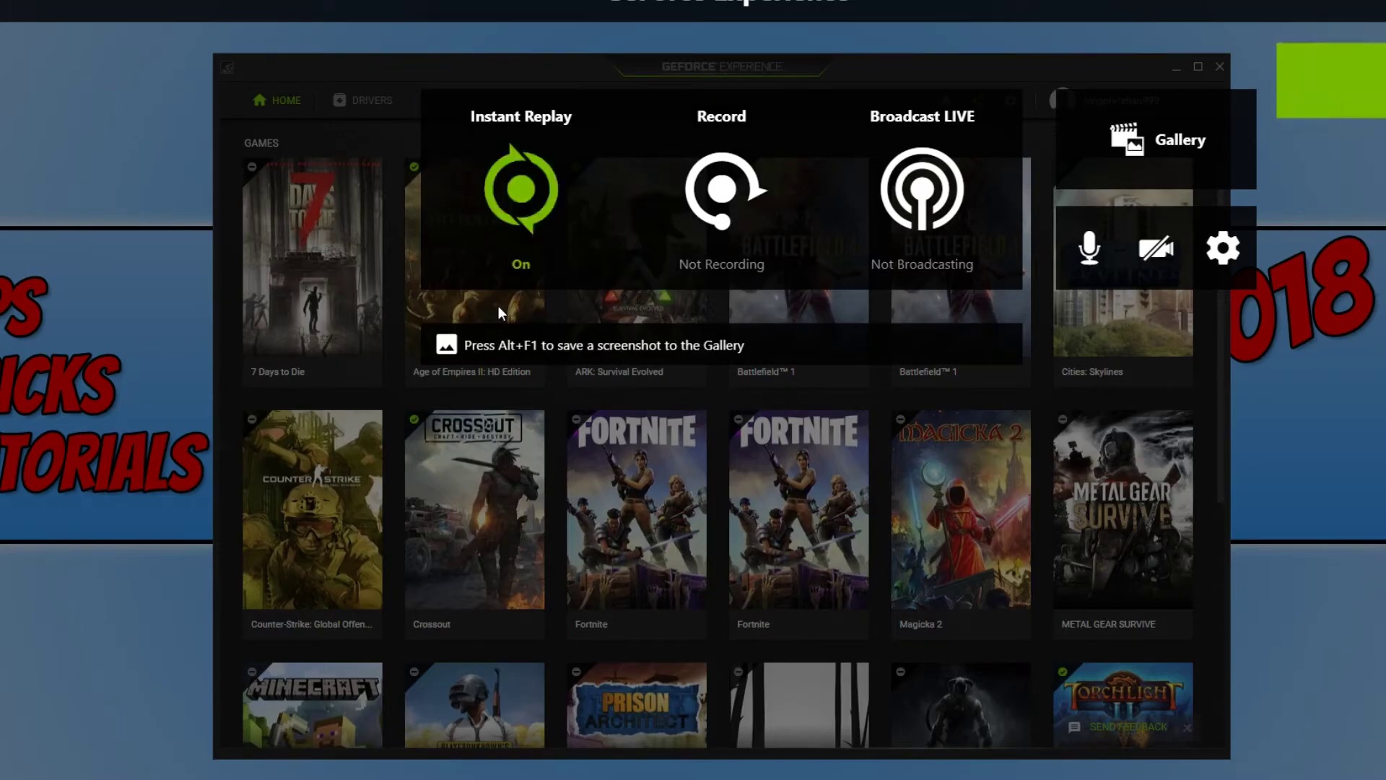
{"action": "left_click", "coordinate": [533, 211]}
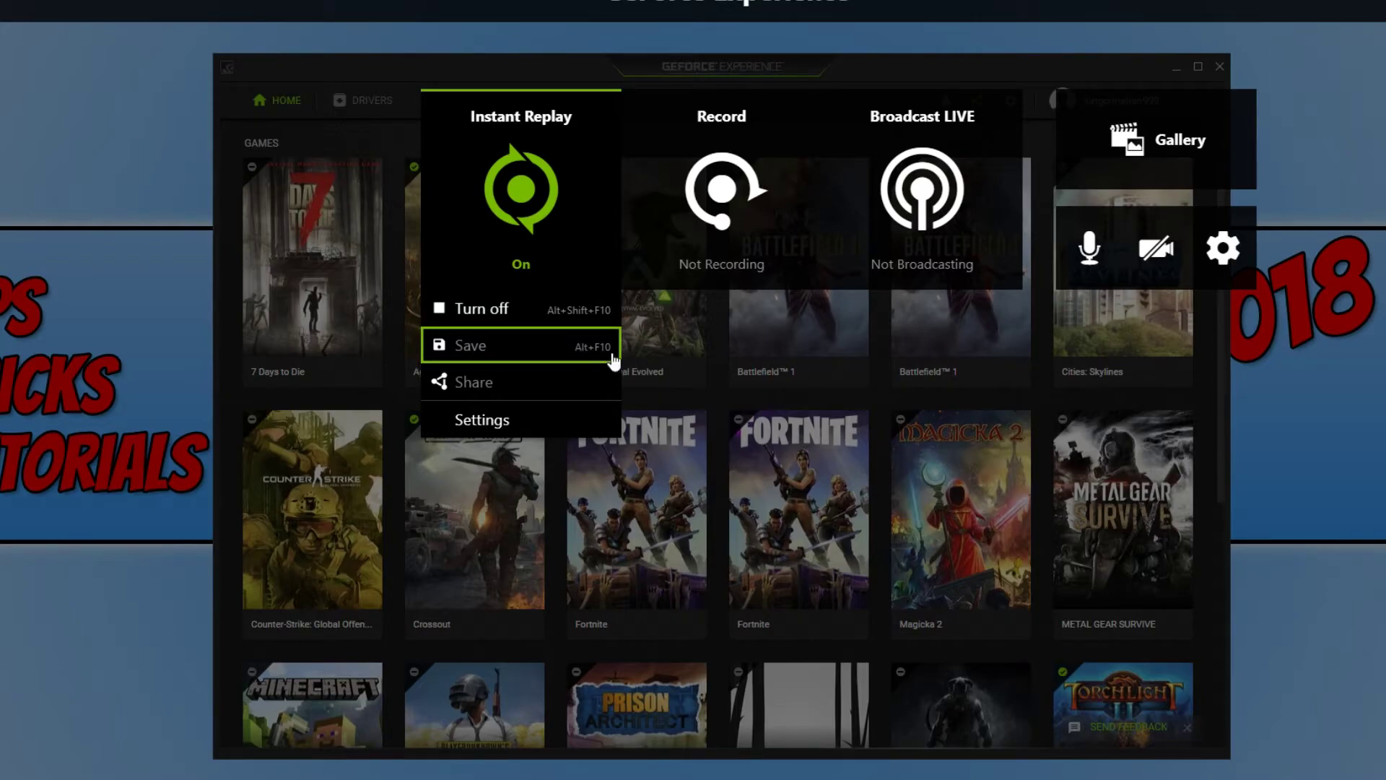
{"action": "left_click", "coordinate": [782, 392]}
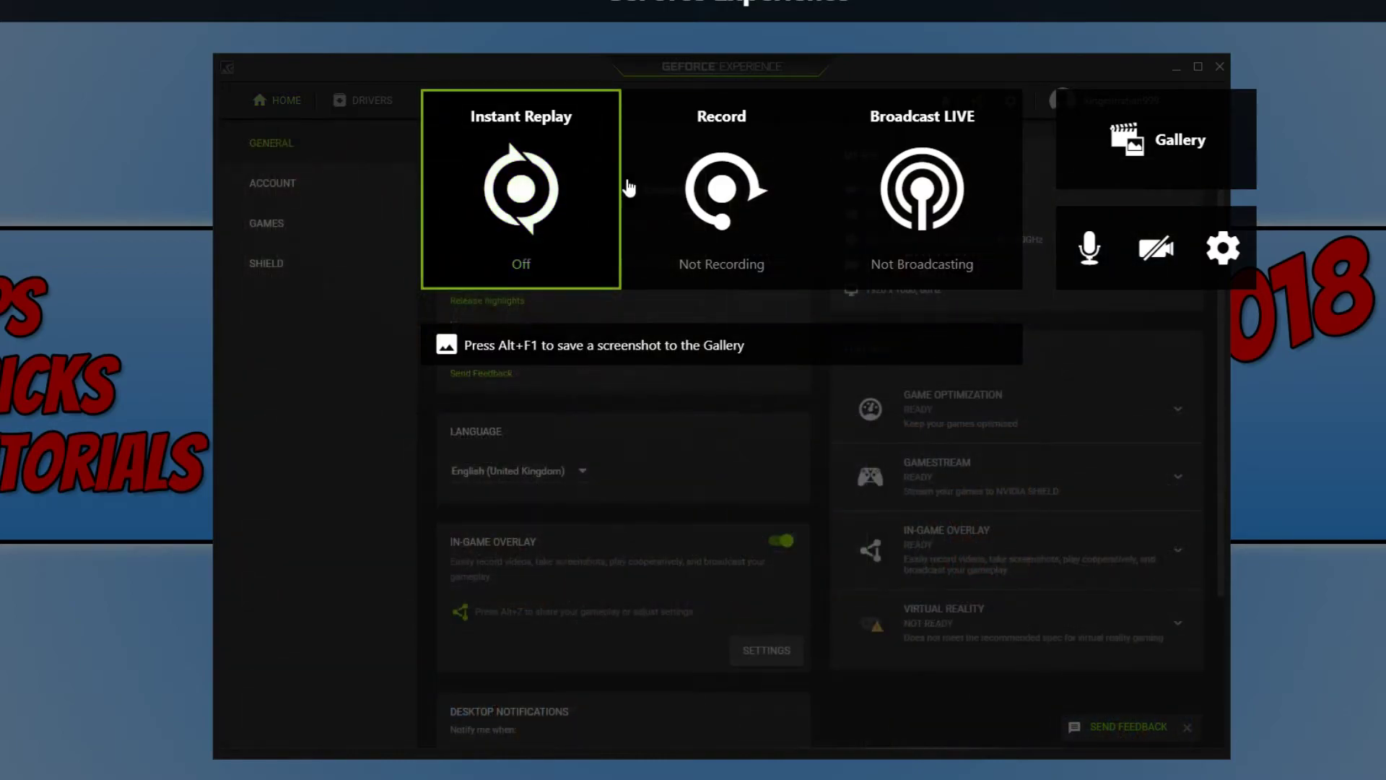
Set the Broadcast LIVE quality to Custom and keep the resolution at 720p HD
{"action": "left_click", "coordinate": [951, 192]}
{"action": "left_click", "coordinate": [916, 351]}
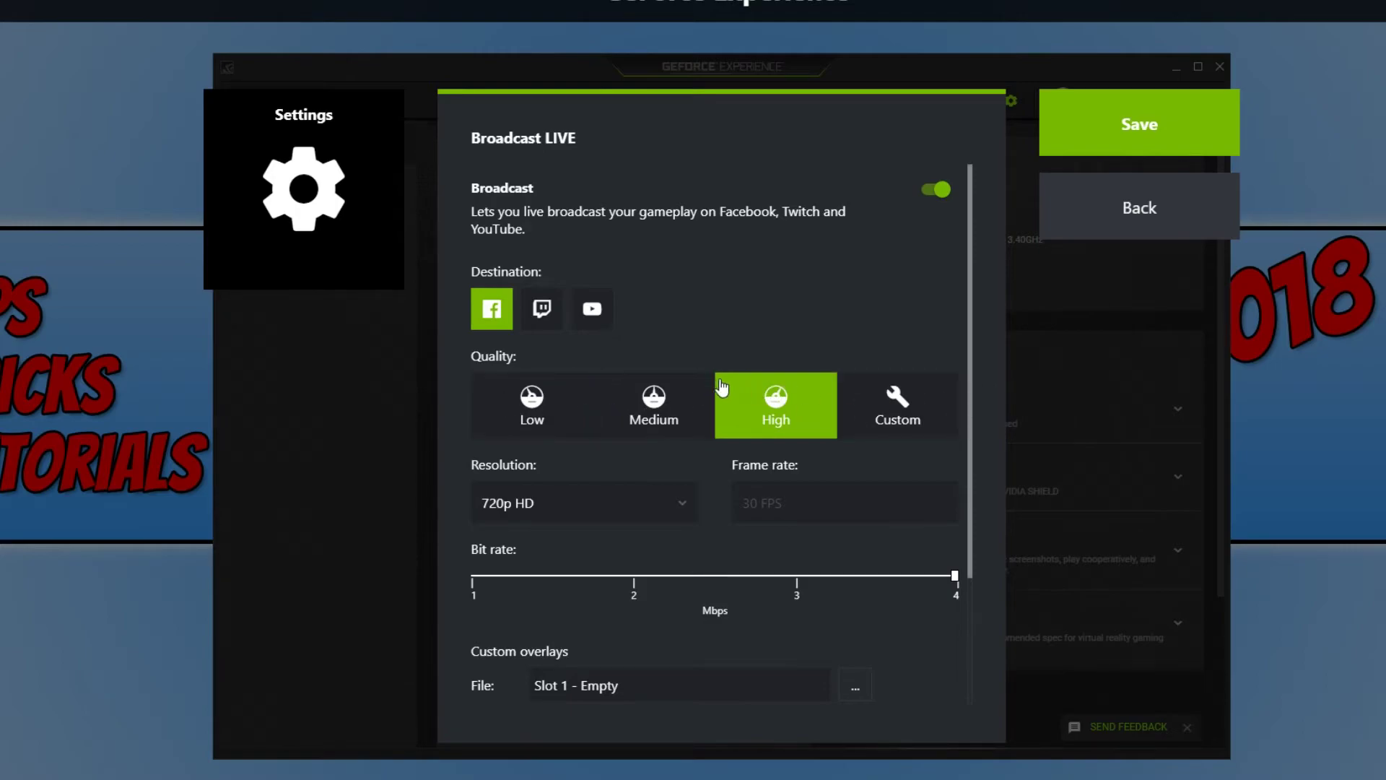
{"action": "scroll", "coordinate": [722, 390], "scroll_direction": "down", "scroll_amount": 1}
{"action": "scroll", "coordinate": [722, 390], "scroll_direction": "down", "scroll_amount": 1}
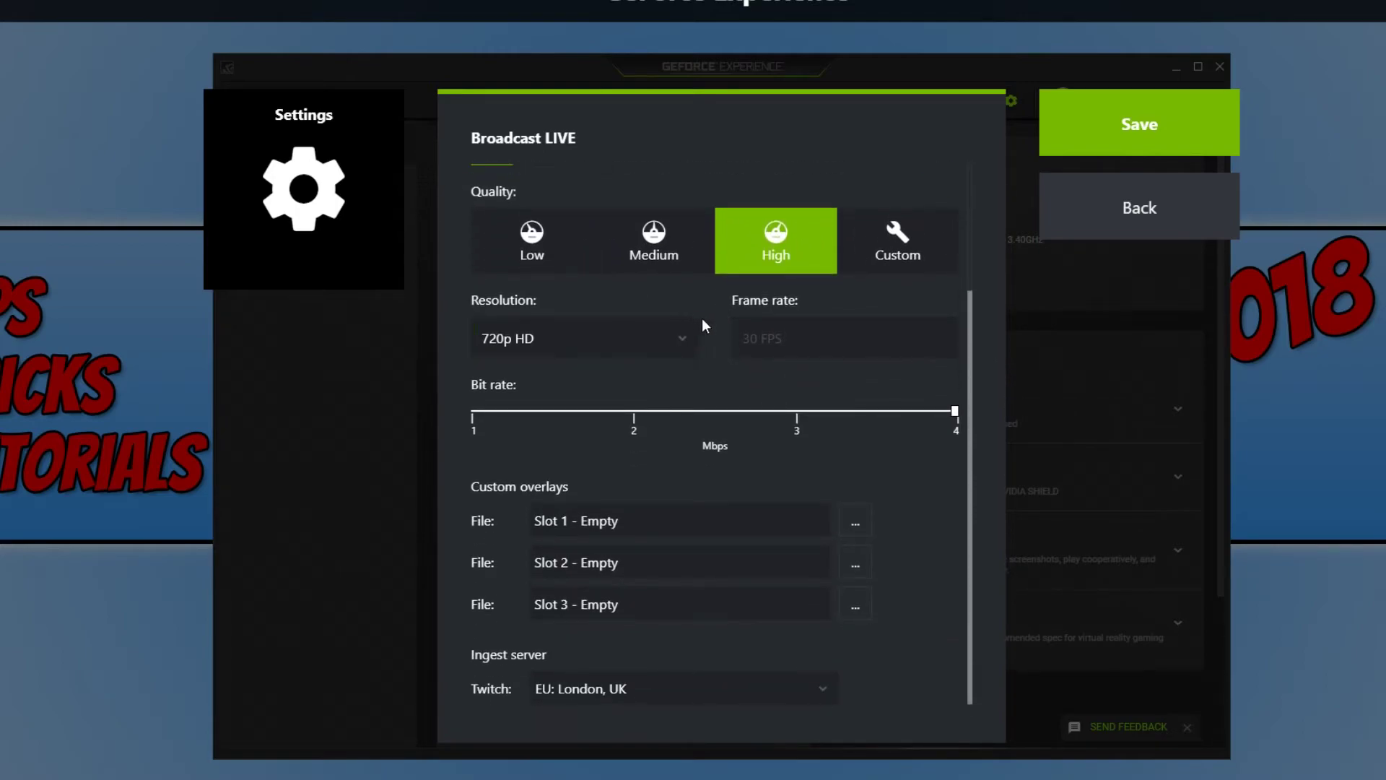
{"action": "left_click", "coordinate": [924, 242]}
{"action": "left_click", "coordinate": [611, 340]}
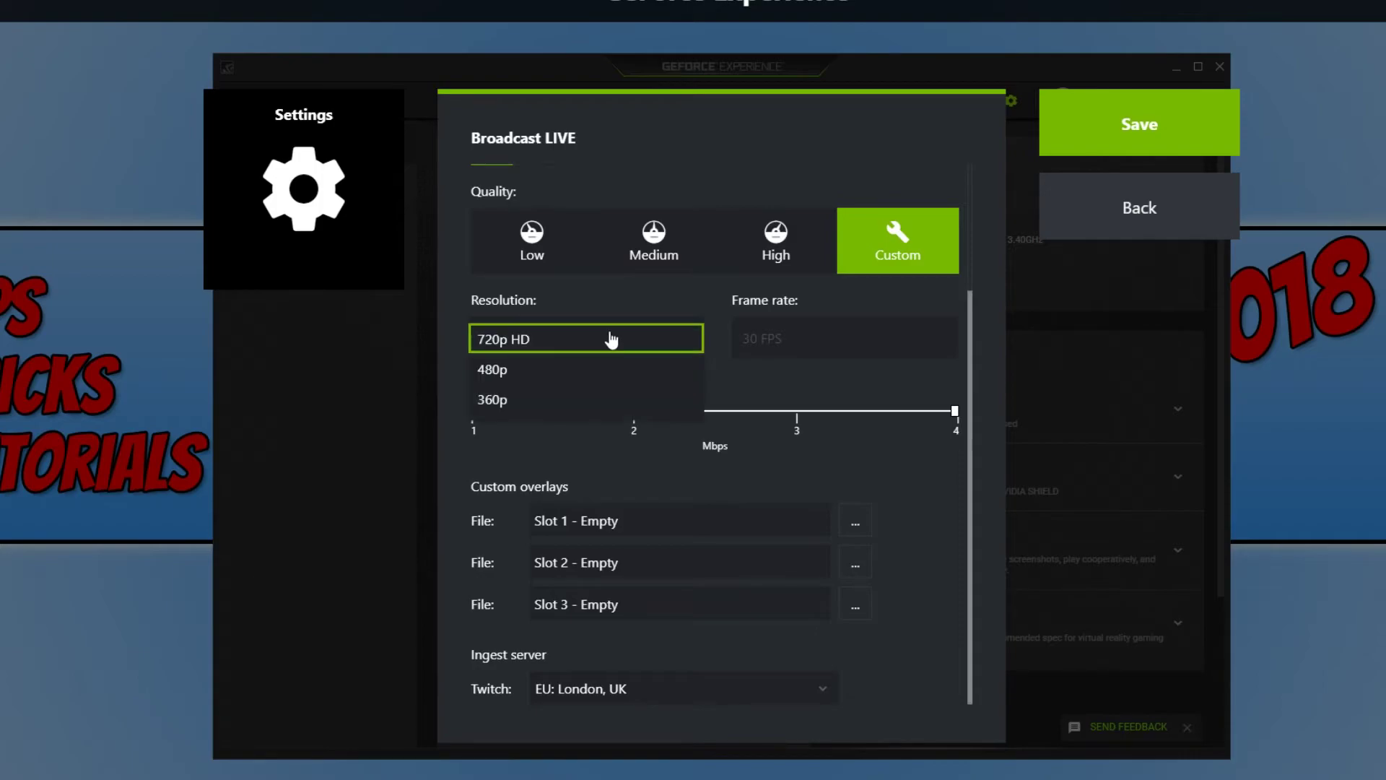
{"action": "left_click", "coordinate": [606, 343]}
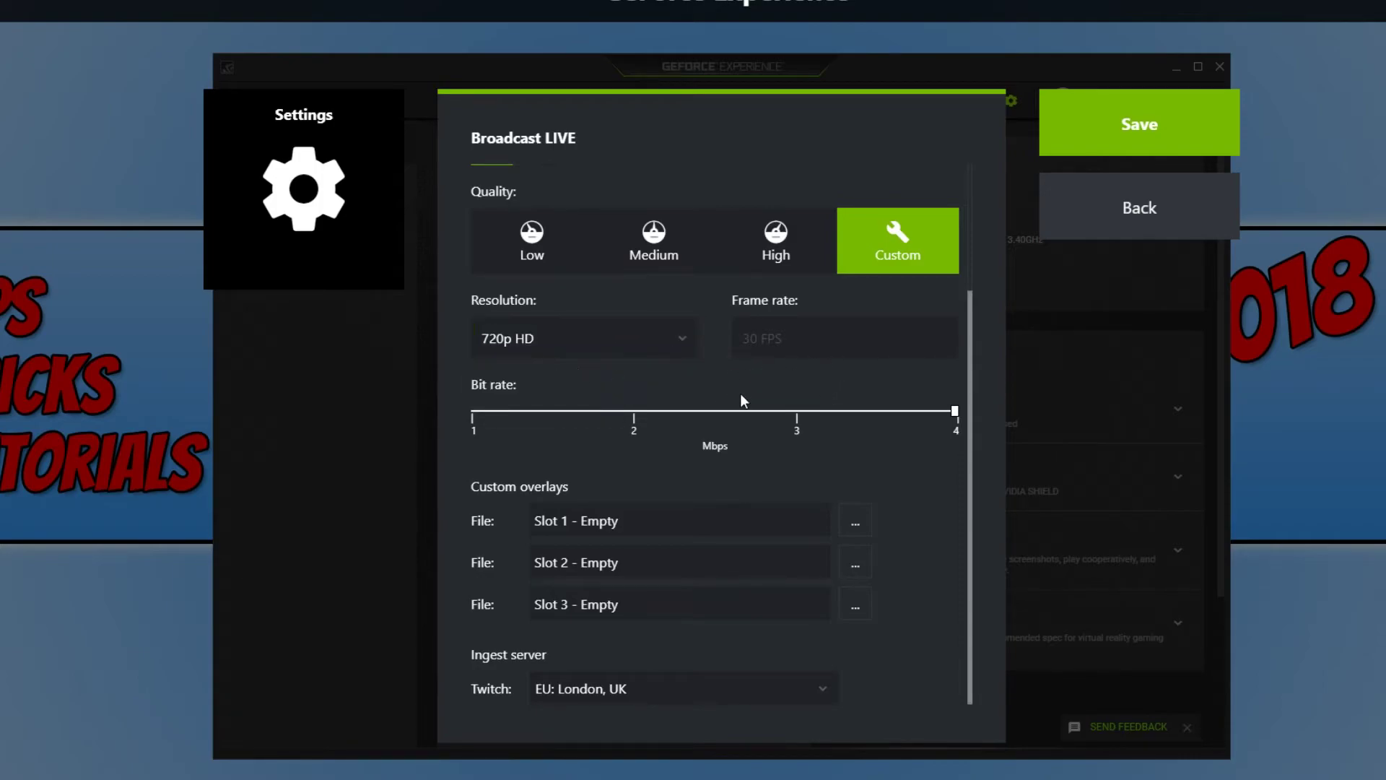
Try to change the broadcast frame rate and set the broadcast bit rate to 2 Mbps
{"action": "double_click", "coordinate": [856, 331]}
{"action": "left_click", "coordinate": [855, 334]}
{"action": "left_click_drag", "start_coordinate": [850, 423], "coordinate": [588, 433]}
View the available Twitch ingest servers and leave the broadcast settings without saving
{"action": "left_click", "coordinate": [739, 699]}
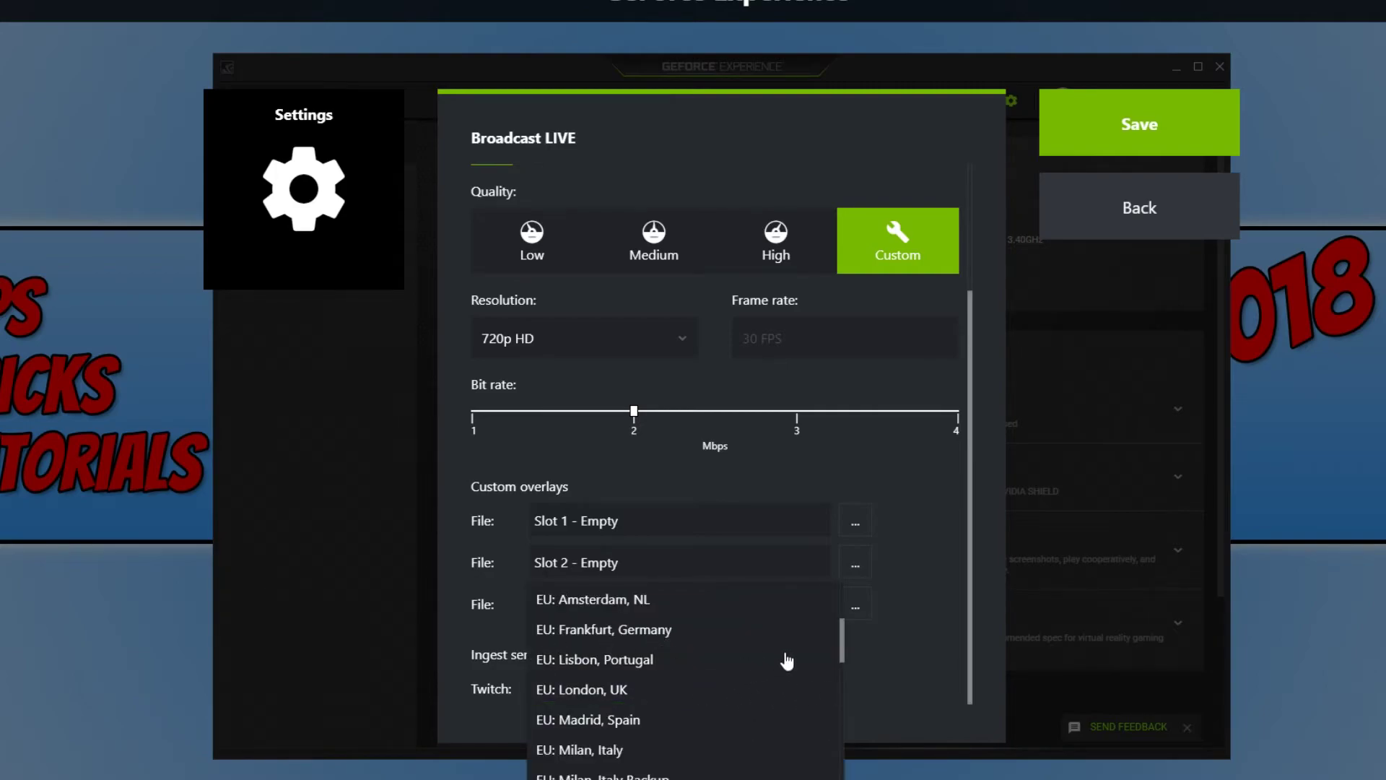
{"action": "left_click", "coordinate": [954, 660]}
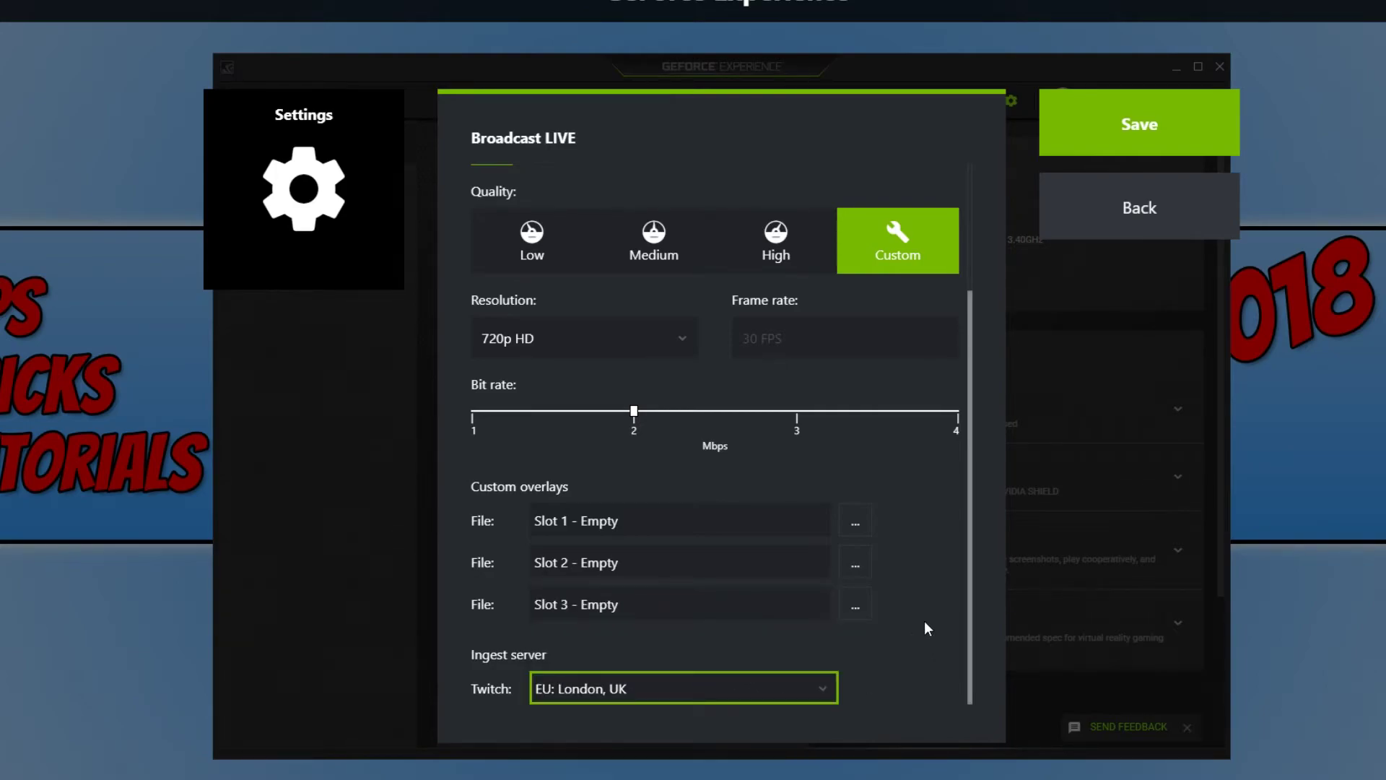
{"action": "left_click", "coordinate": [1139, 216]}
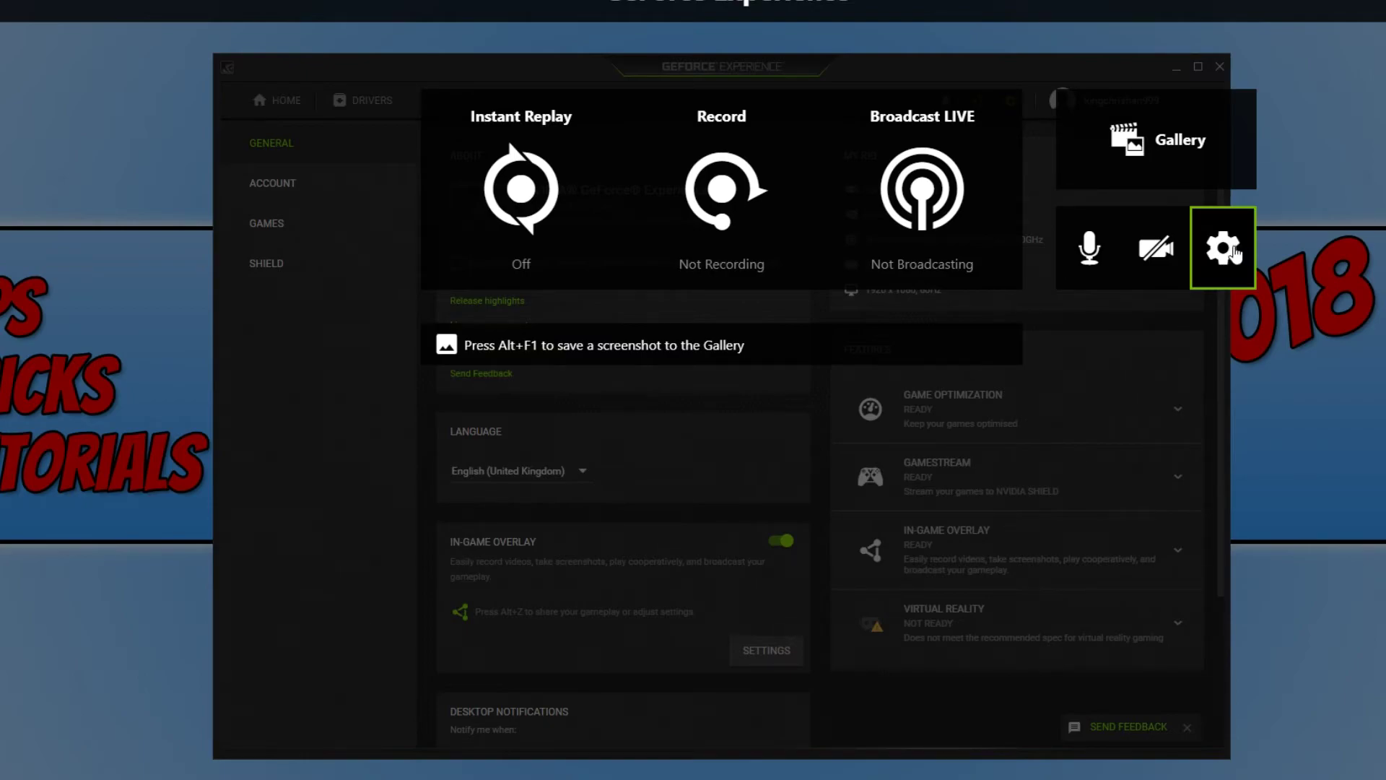
Examine the overlay's keyboard shortcuts for general, capture, record, broadcast and custom overlay functions, and return to the settings list
{"action": "left_click", "coordinate": [1219, 260]}
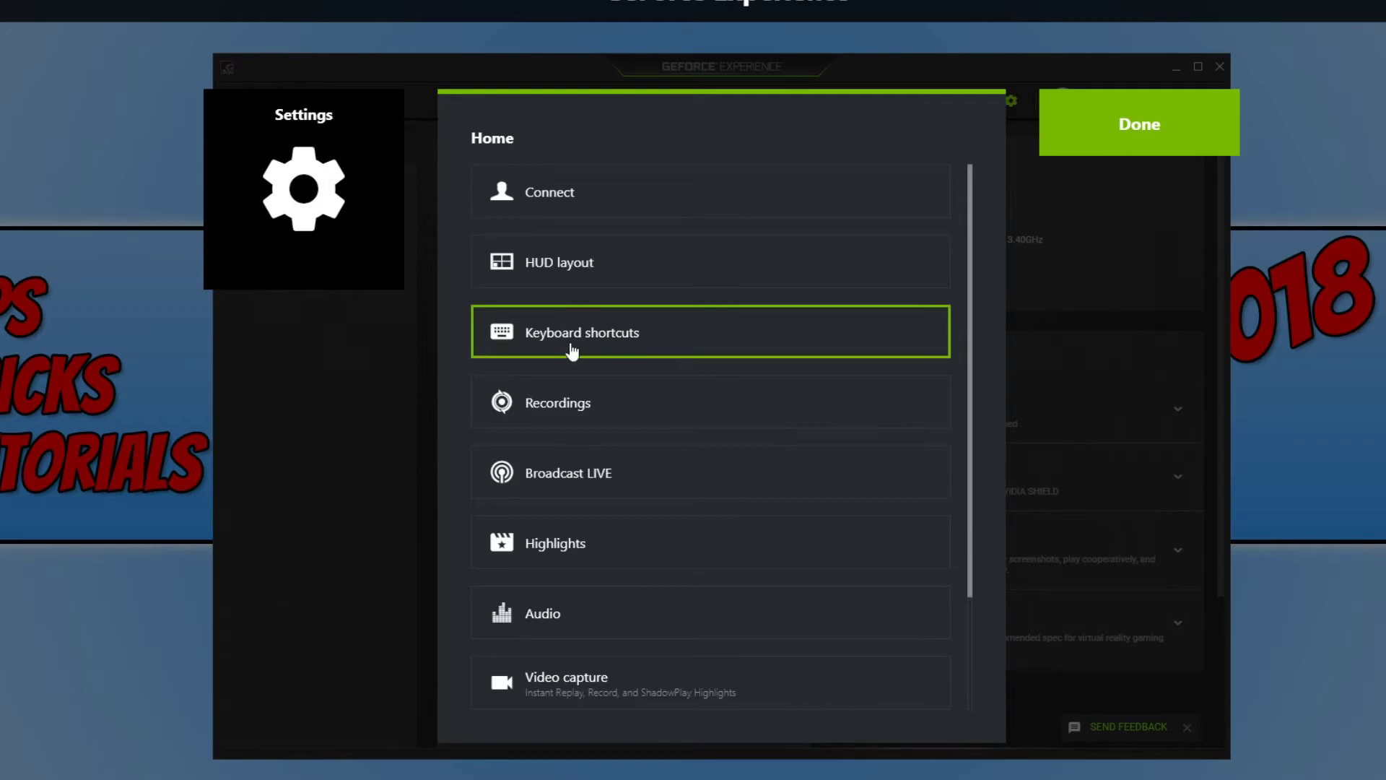
{"action": "left_click", "coordinate": [688, 349]}
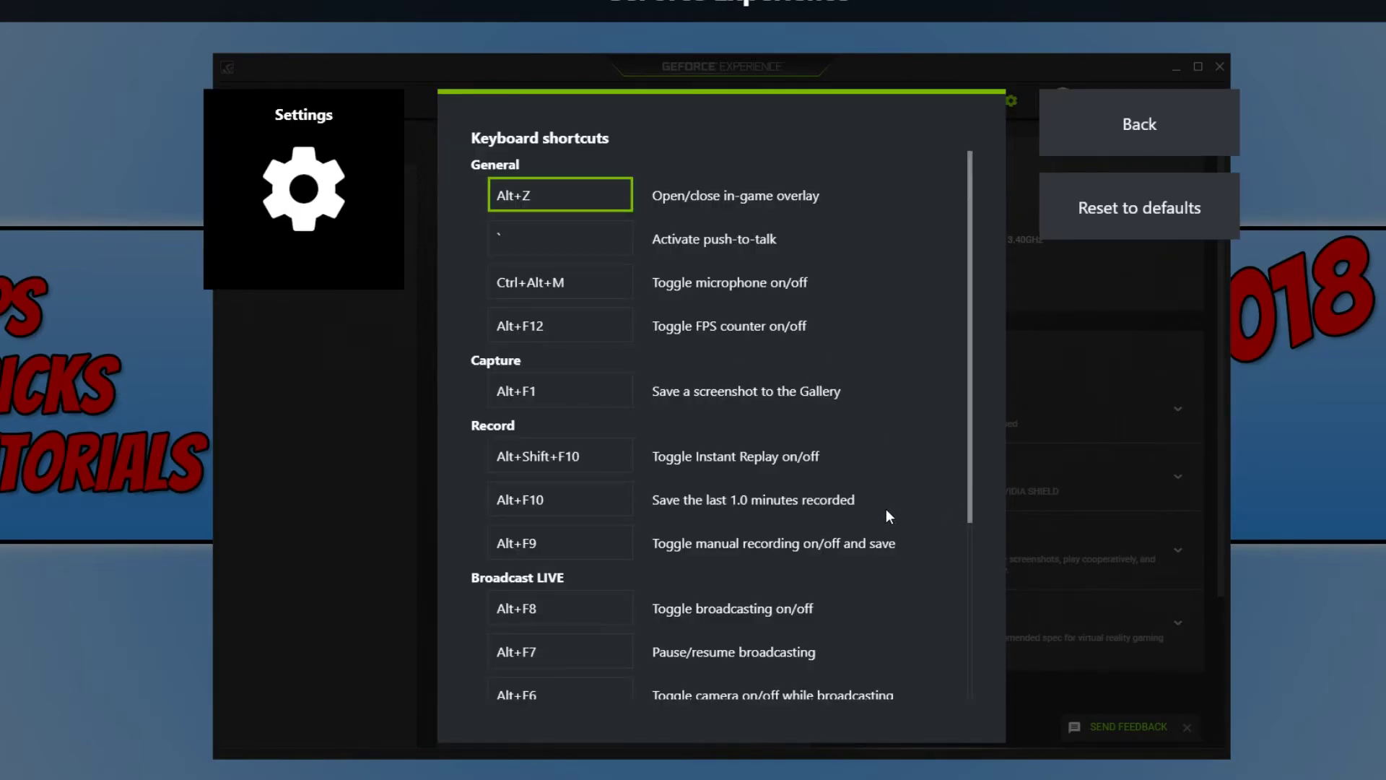
{"action": "scroll", "coordinate": [886, 508], "scroll_direction": "down", "scroll_amount": 1}
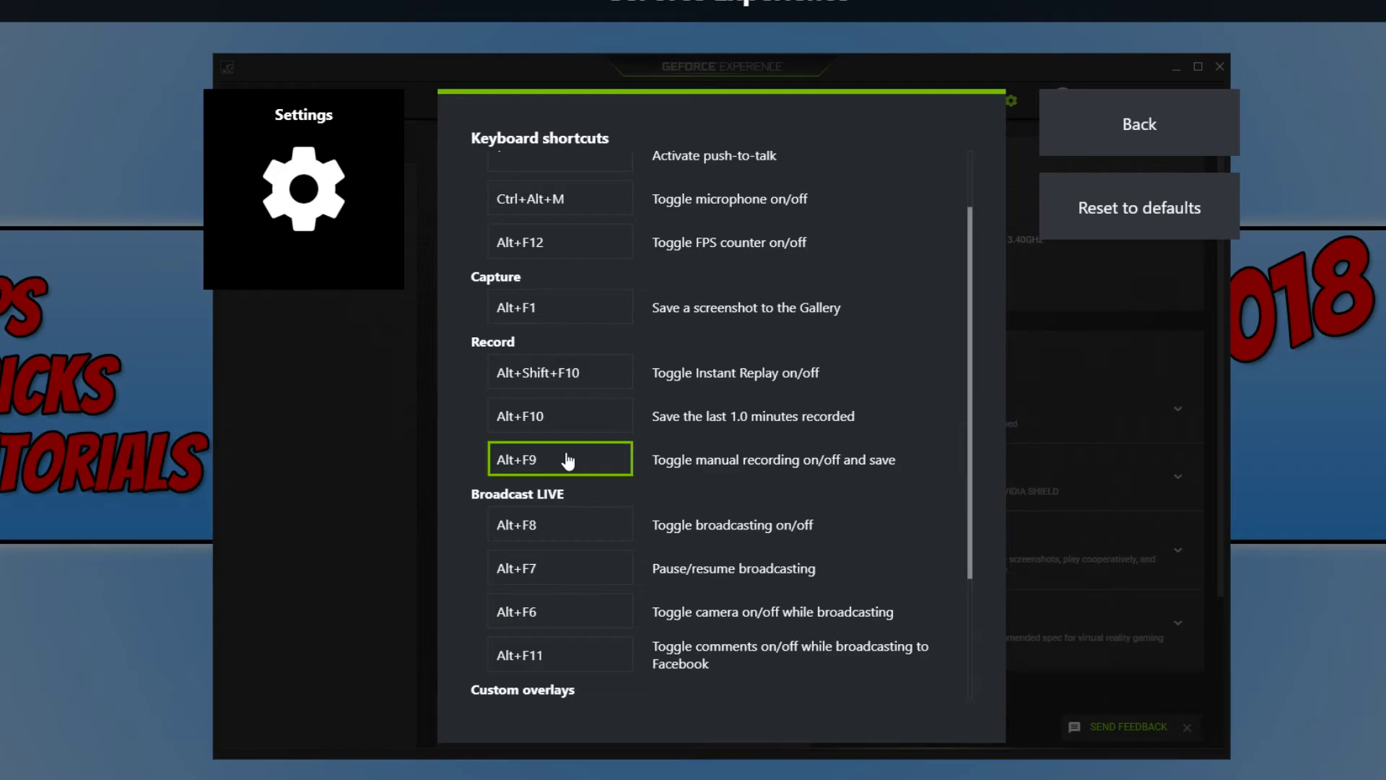
{"action": "scroll", "coordinate": [570, 459], "scroll_direction": "down", "scroll_amount": 3}
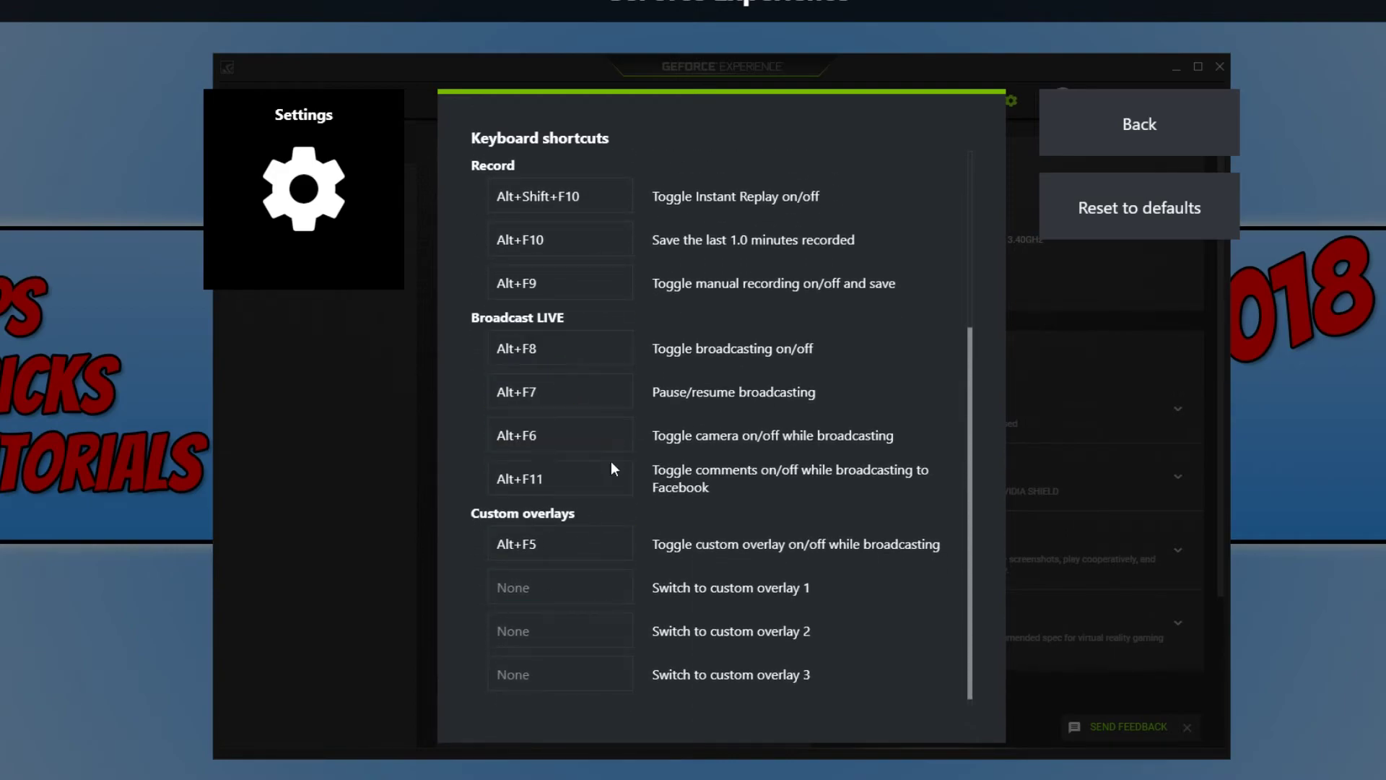
{"action": "scroll", "coordinate": [569, 464], "scroll_direction": "up", "scroll_amount": 5}
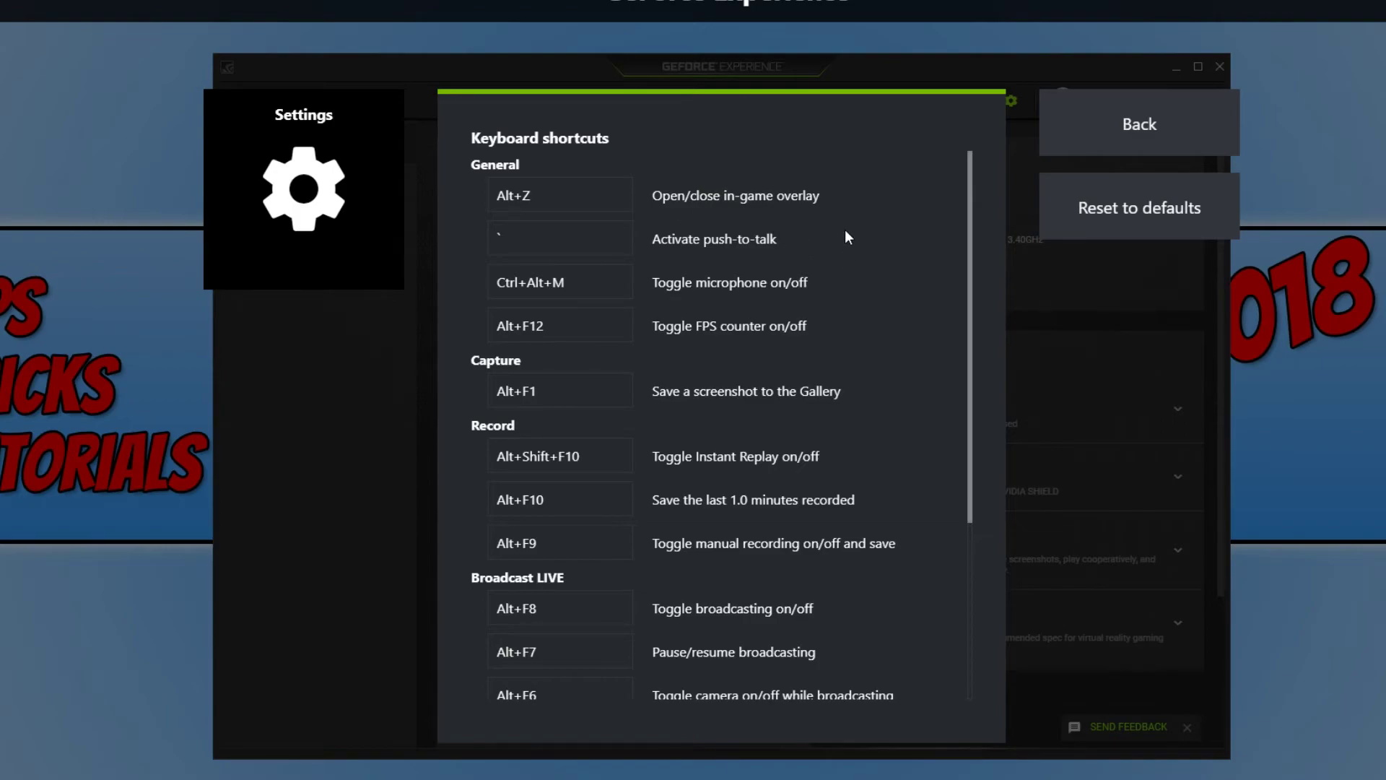
{"action": "left_click", "coordinate": [1124, 126]}
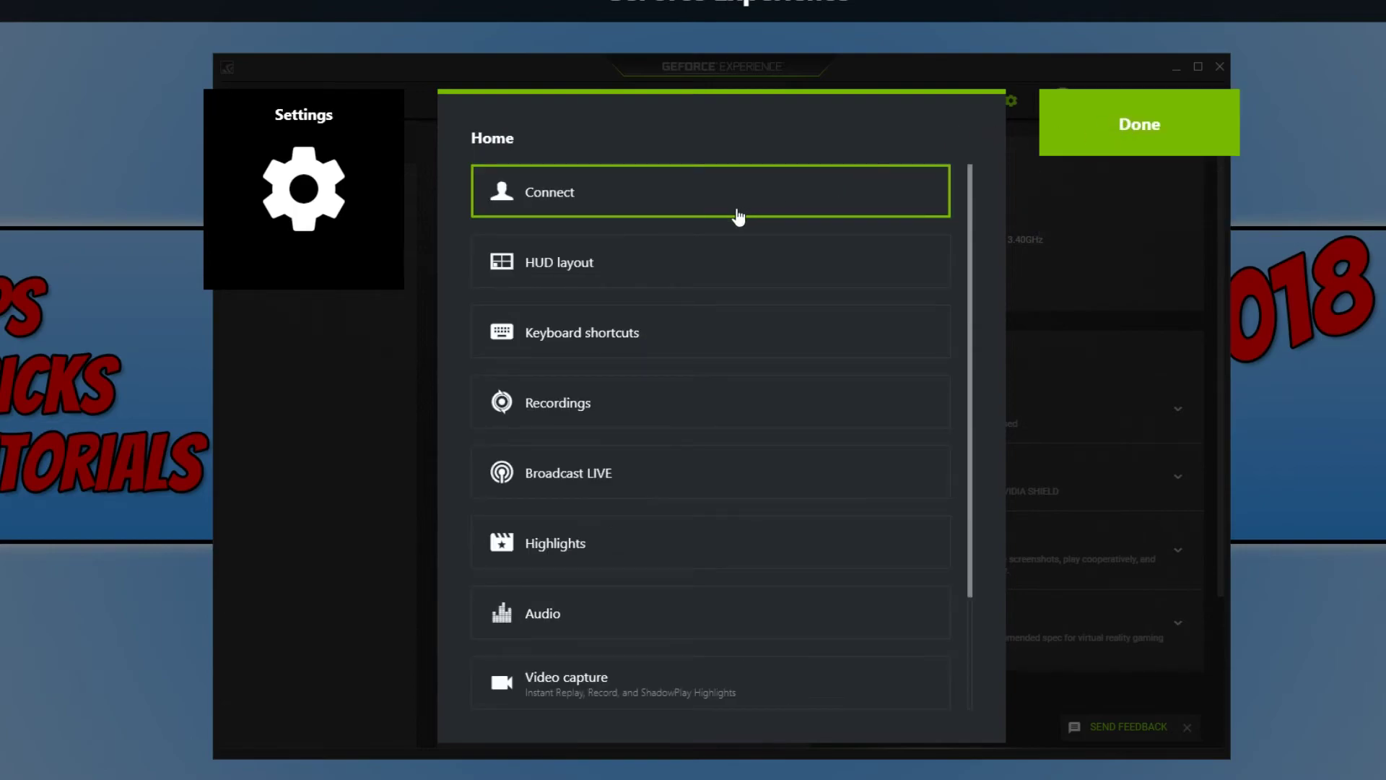
Review the HUD layout positions for the status indicator, FPS counter, viewers and comments, and return to the settings list
{"action": "left_click", "coordinate": [636, 268]}
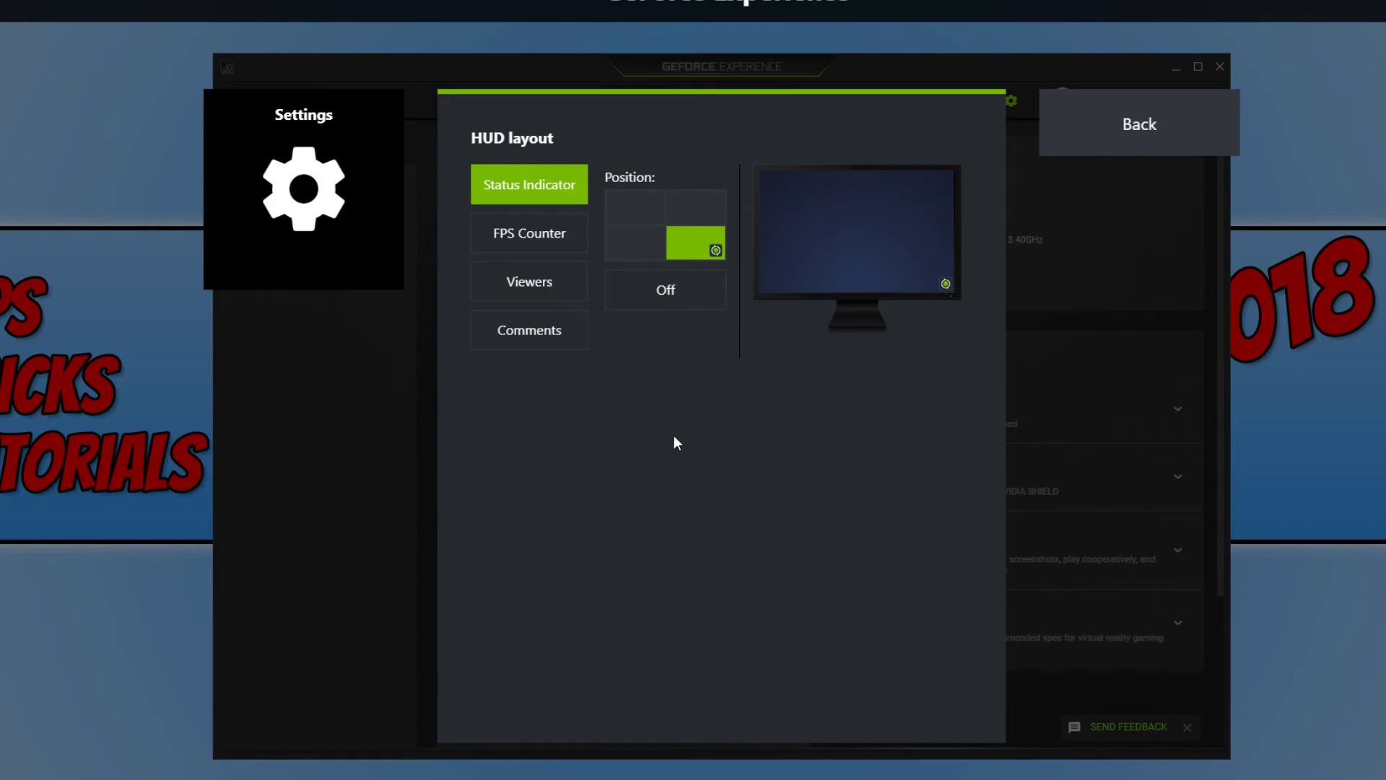
{"action": "left_click", "coordinate": [536, 243]}
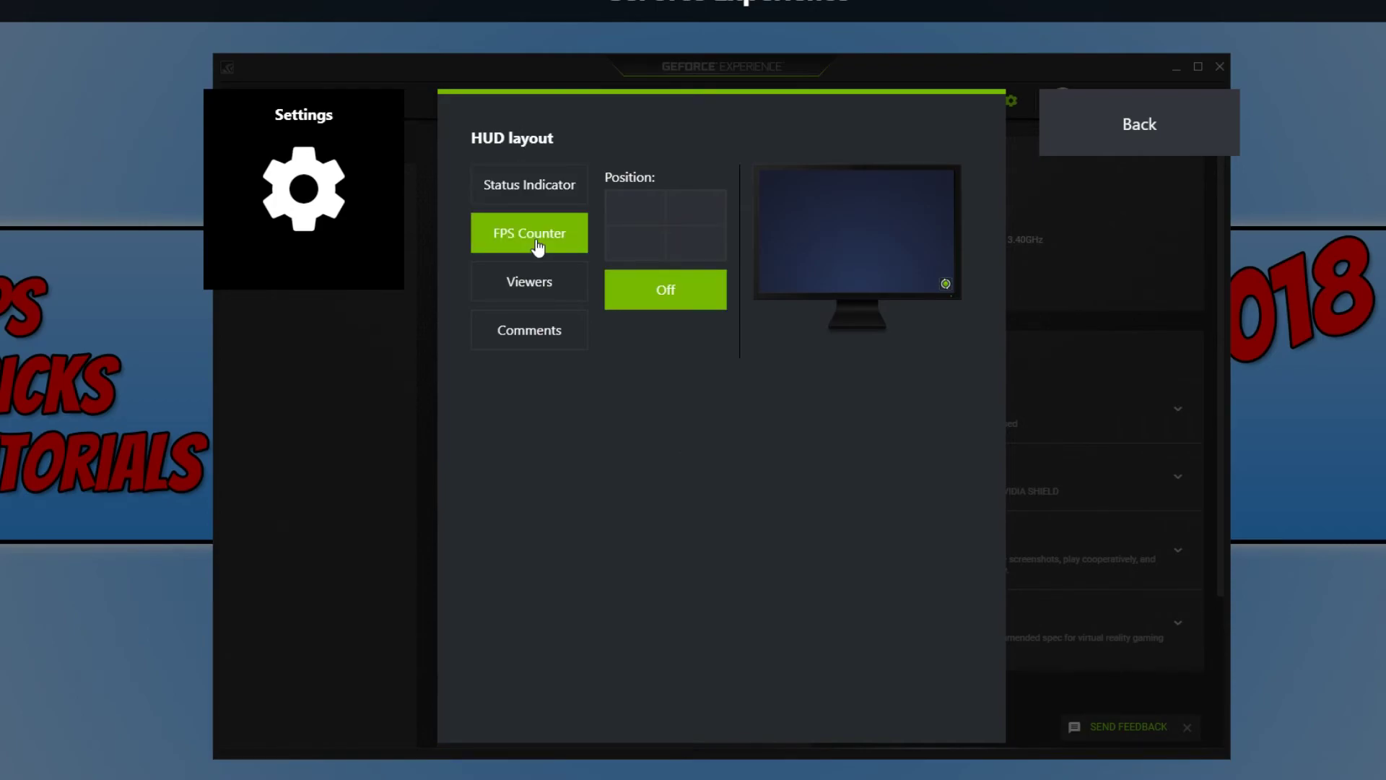
{"action": "left_click", "coordinate": [561, 297]}
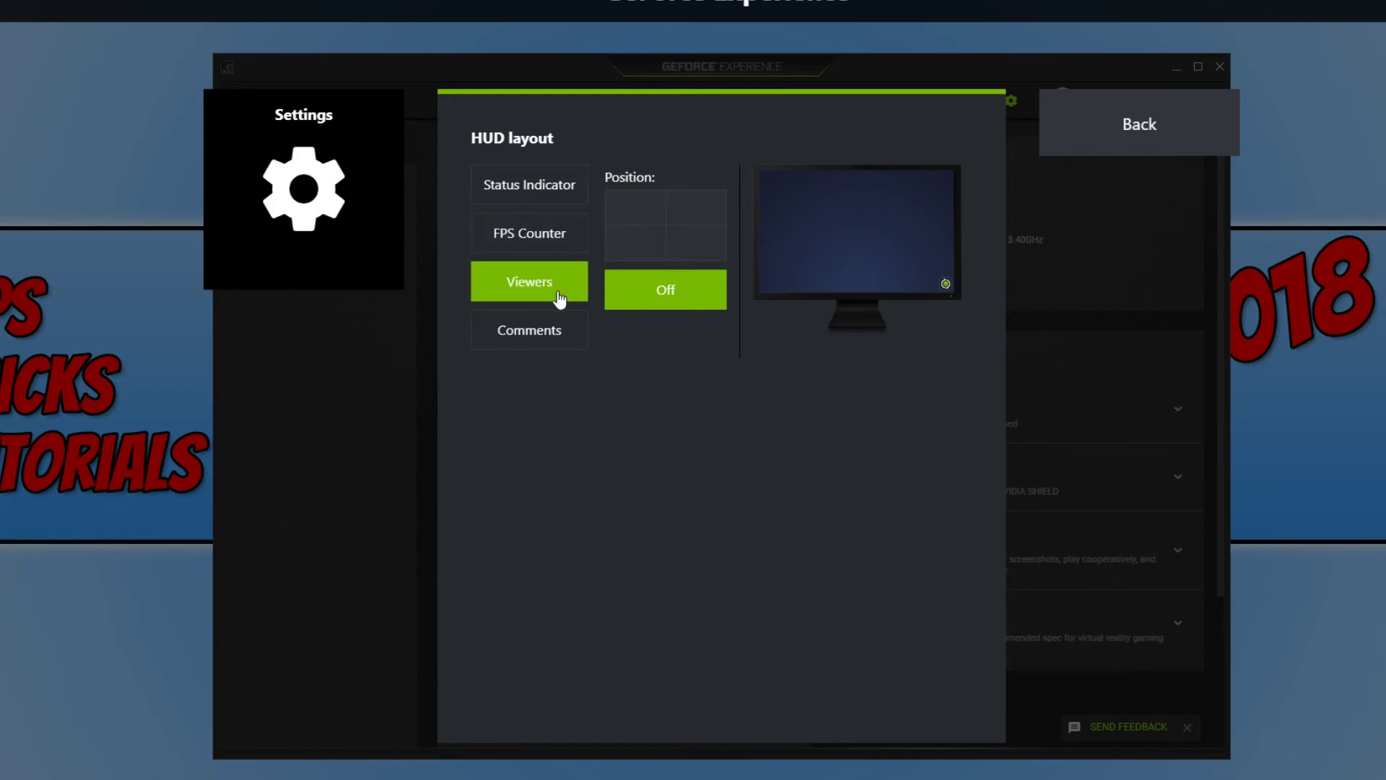
{"action": "left_click", "coordinate": [567, 343]}
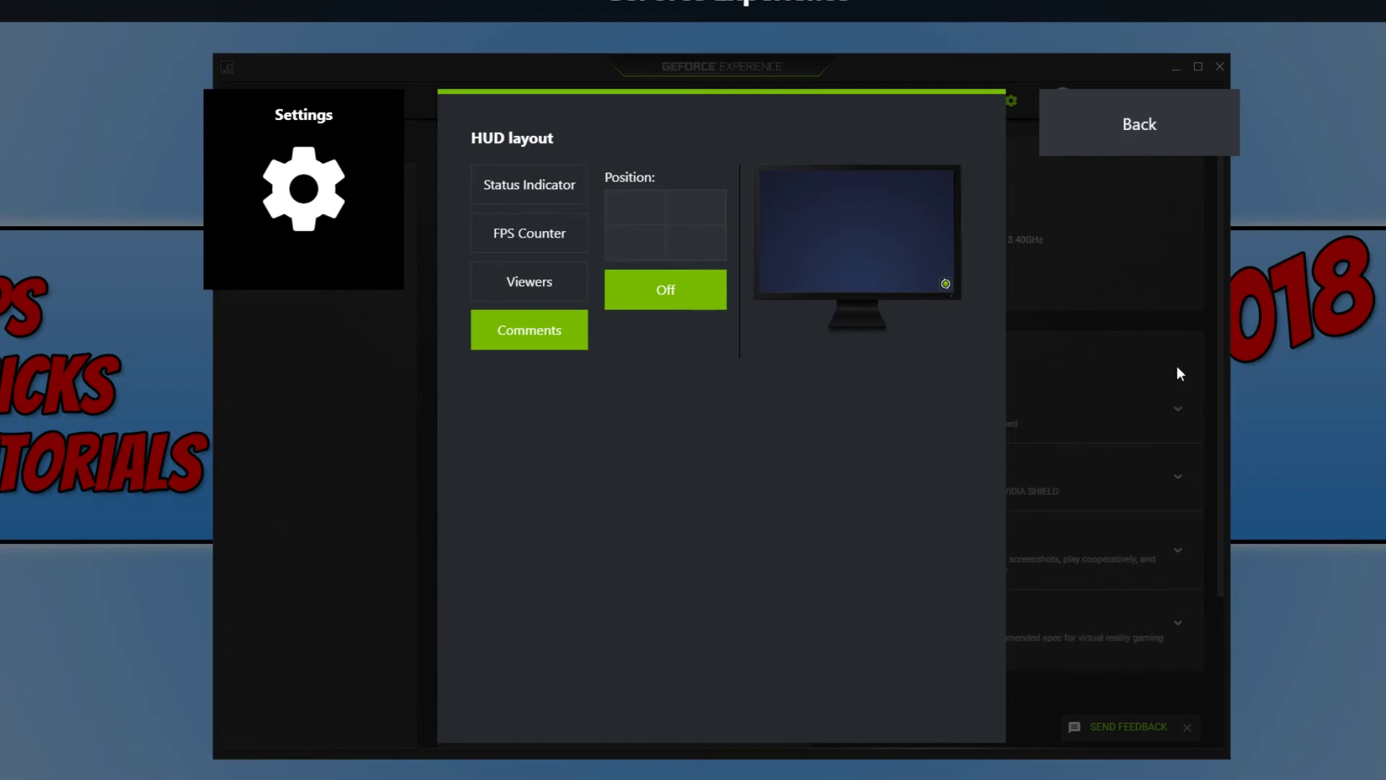
{"action": "left_click", "coordinate": [1175, 136]}
Open the Recordings settings to check the folders for temporary files and videos
{"action": "scroll", "coordinate": [892, 352], "scroll_direction": "down", "scroll_amount": 2}
{"action": "scroll", "coordinate": [835, 353], "scroll_direction": "up", "scroll_amount": 2}
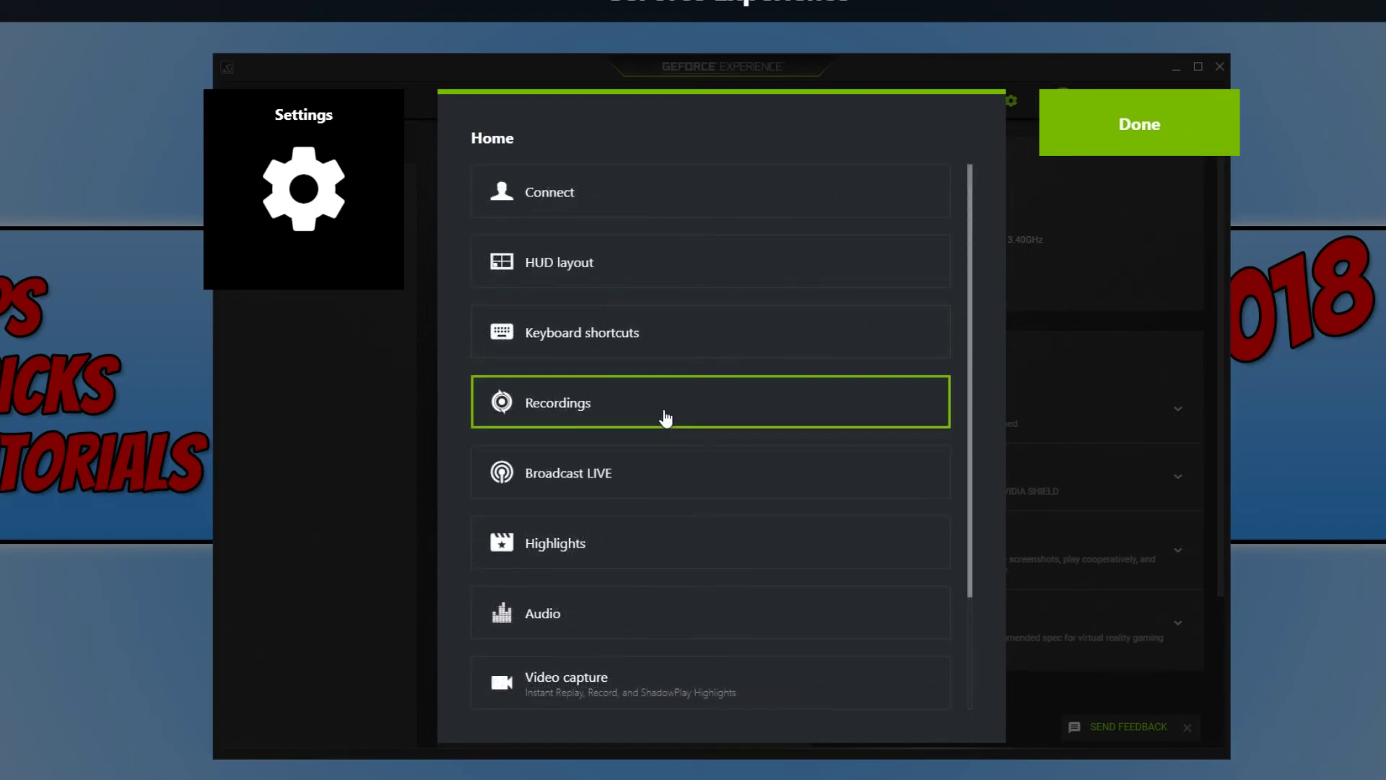
{"action": "left_click", "coordinate": [666, 419]}
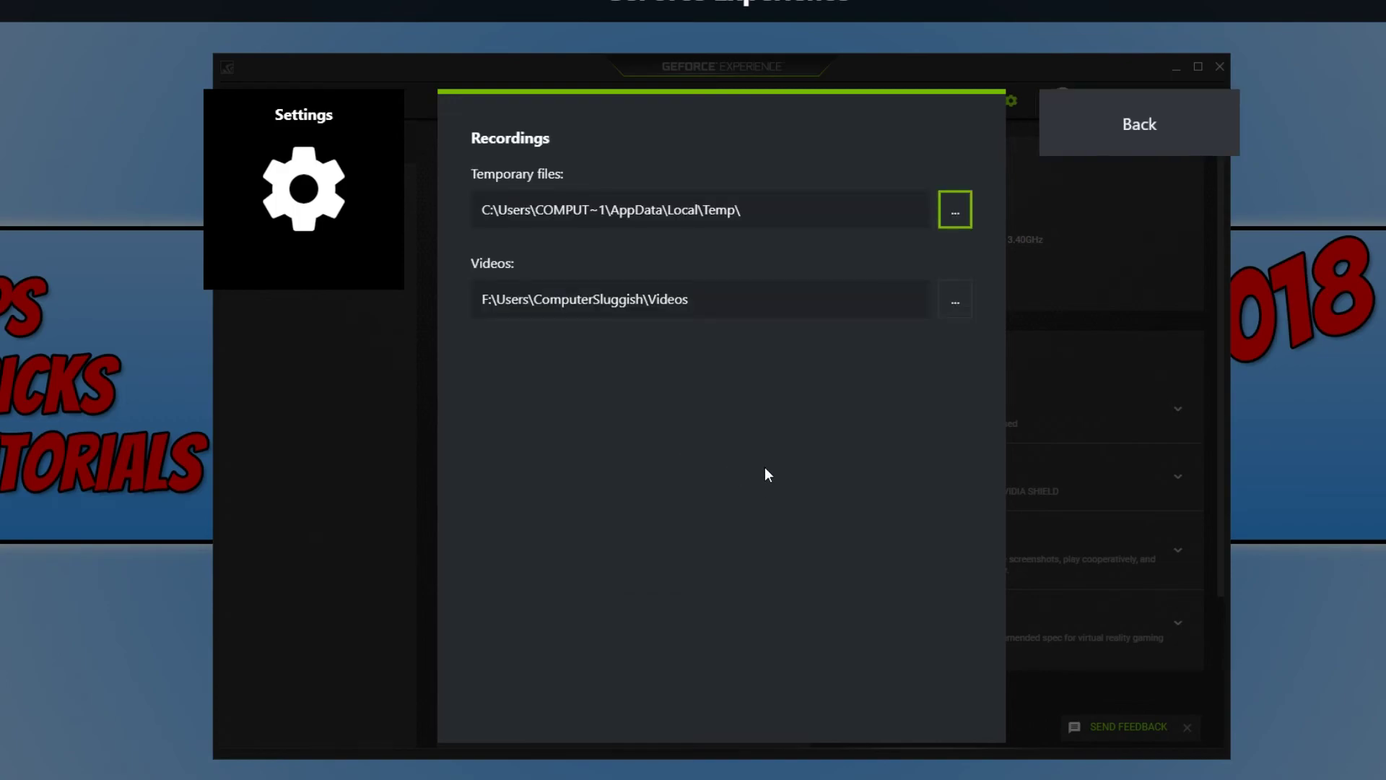